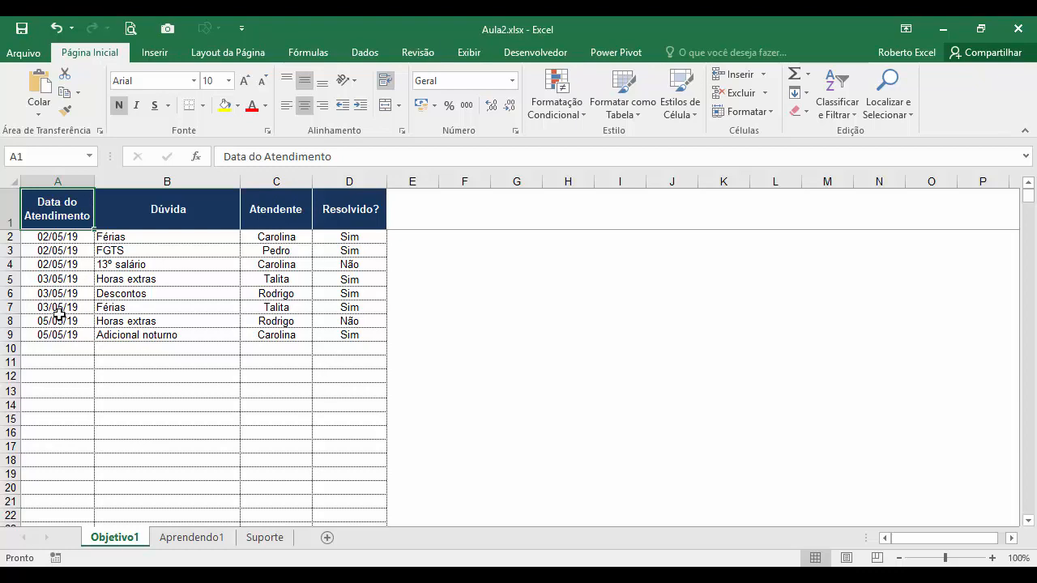
- Enter the date 05-05-19 in cell A10 of the Data do Atendimento column on the Objetivo1 sheet
click(53, 181)
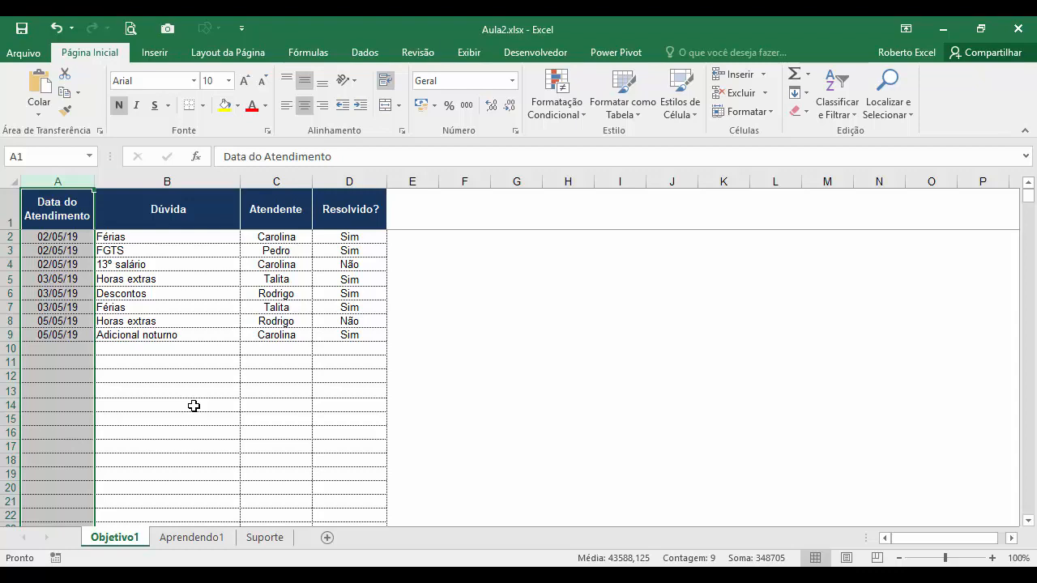
click(48, 346)
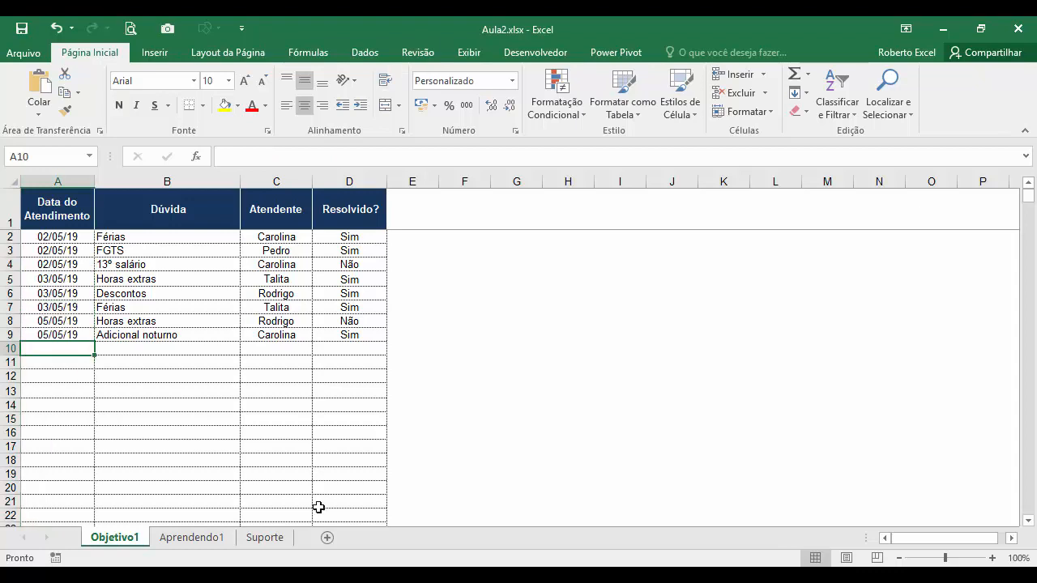
text(0)
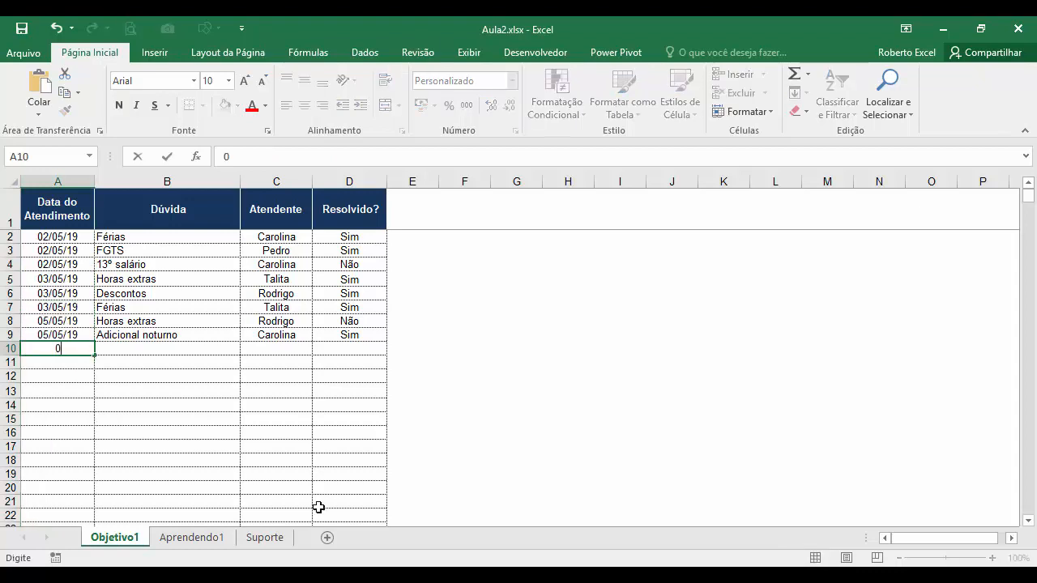
text(5-05-19)
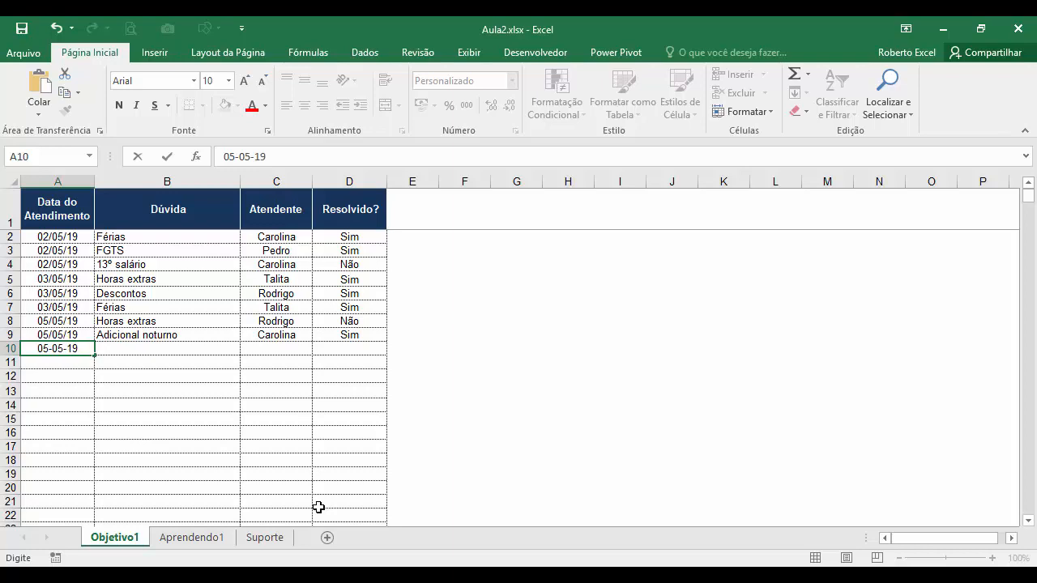
key(Return)
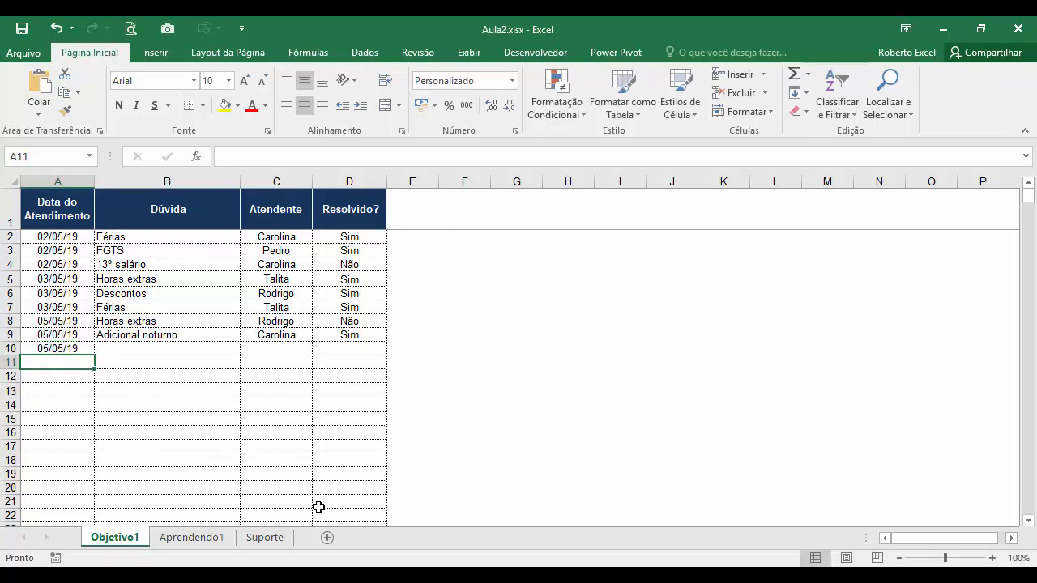
- Try to replace the date in cell A10 with 10.05.19, and cancel the entry
key(Up)
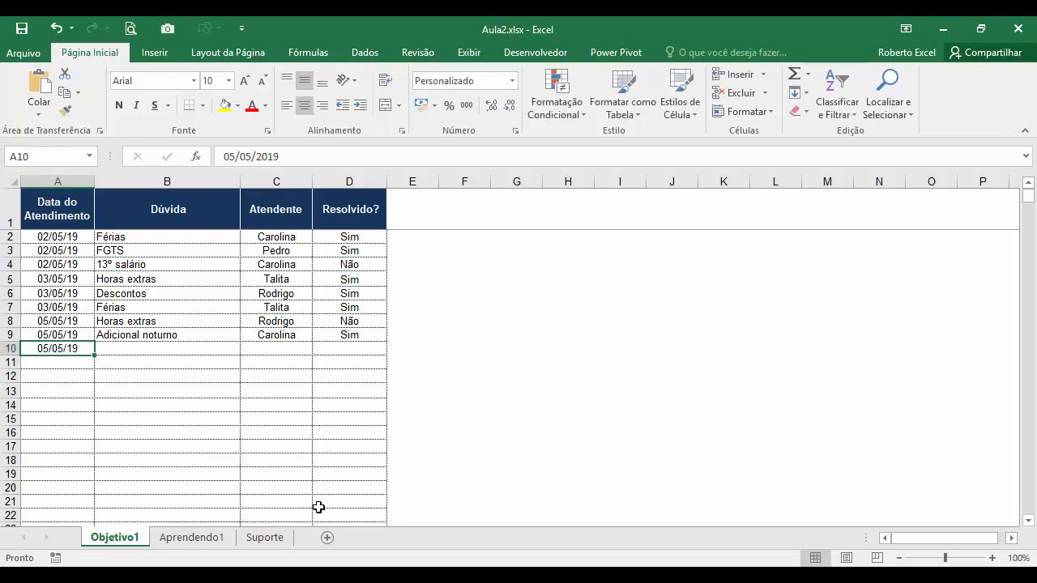
text(10)
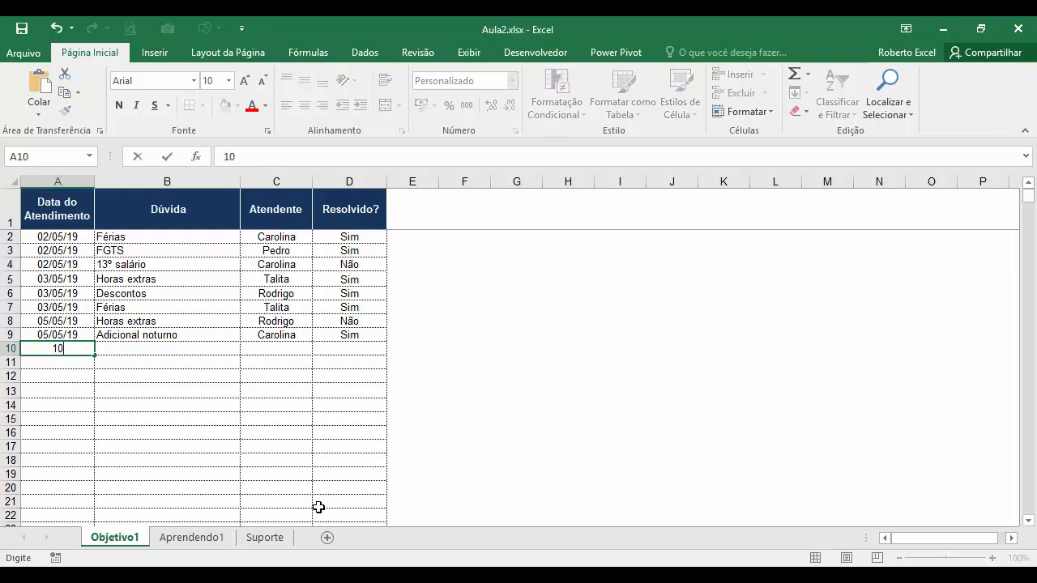
text(.05.19)
key(Return)
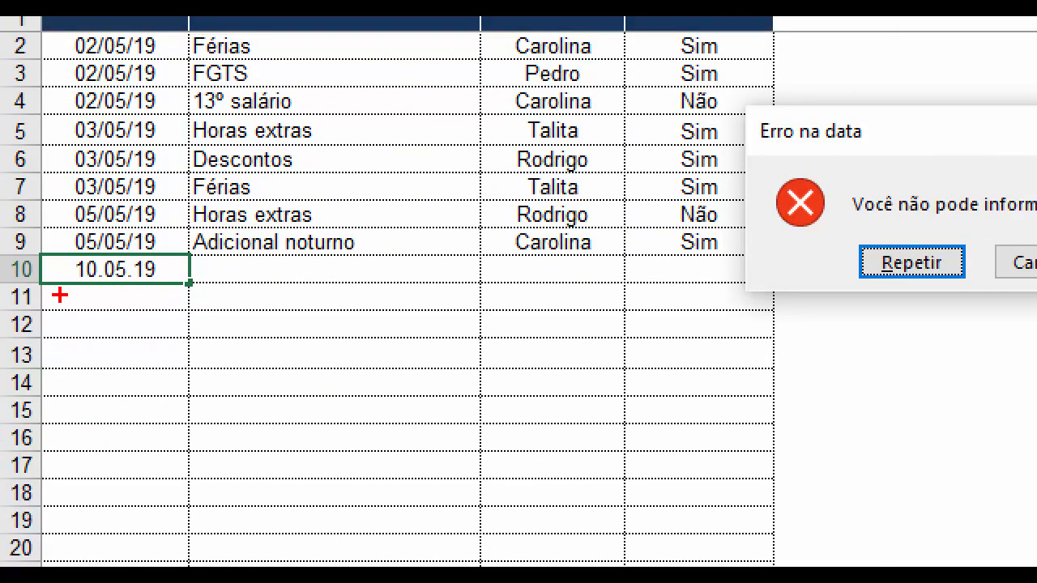
mouse_move(65, 236)
mouse_down()
mouse_move(120, 235)
mouse_move(183, 327)
mouse_move(85, 328)
mouse_move(61, 258)
mouse_move(72, 239)
mouse_up()
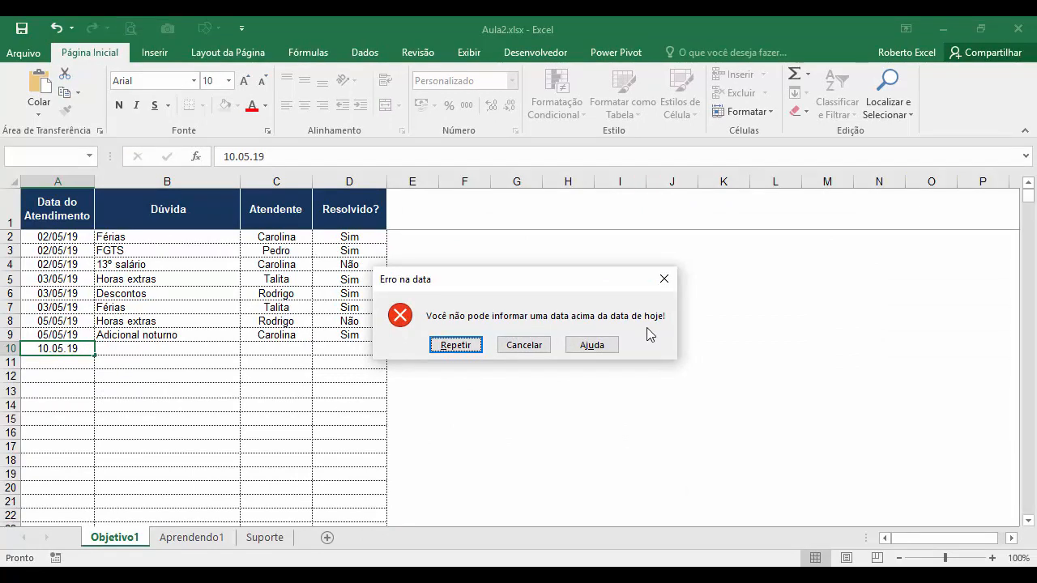
click(524, 344)
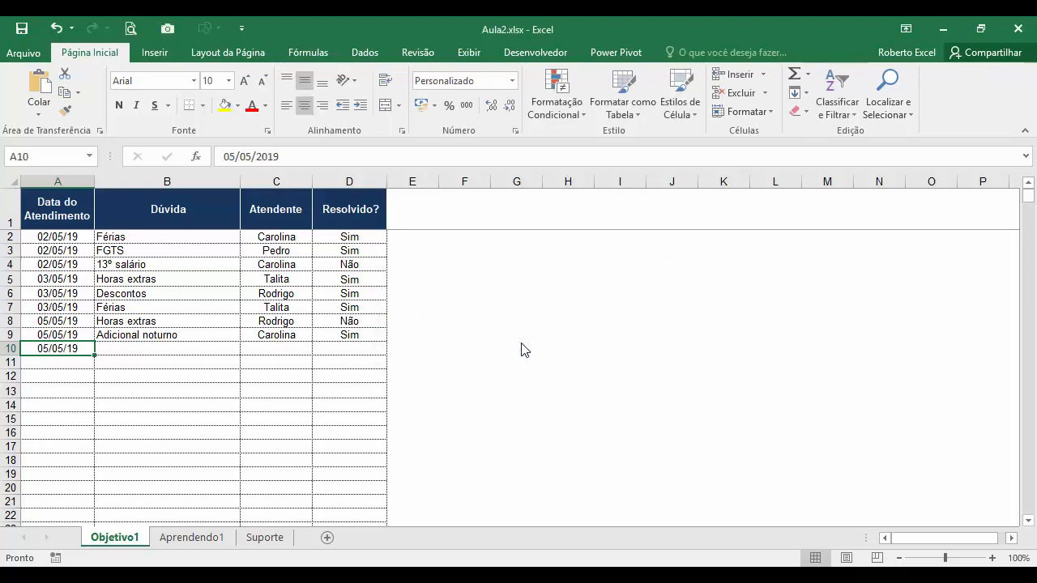
- Check the attendants list on the Suporte sheet and fill in an attendant's name in cell C10 of Objetivo1 from its drop-down
click(266, 345)
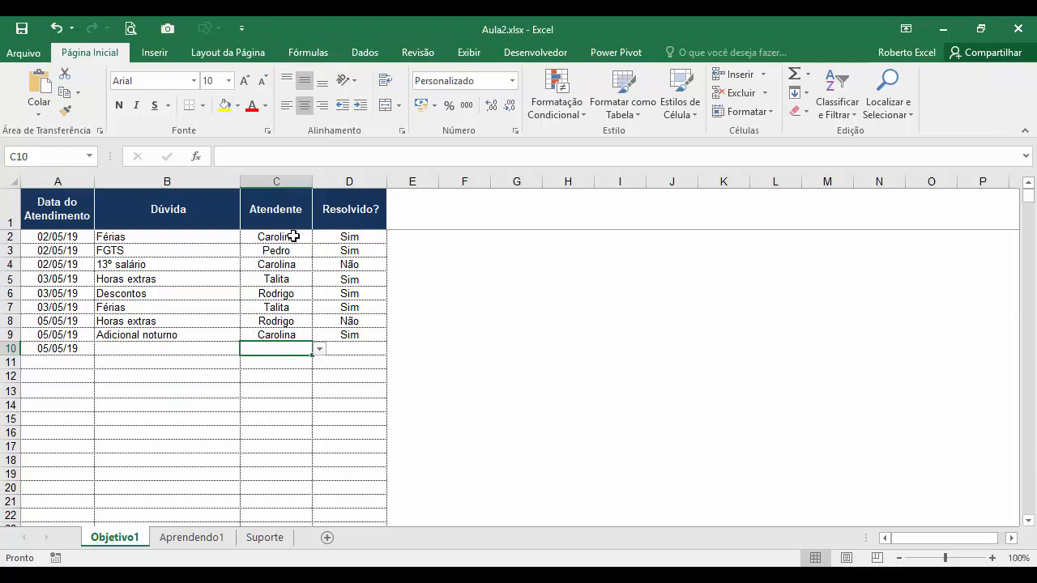
click(260, 543)
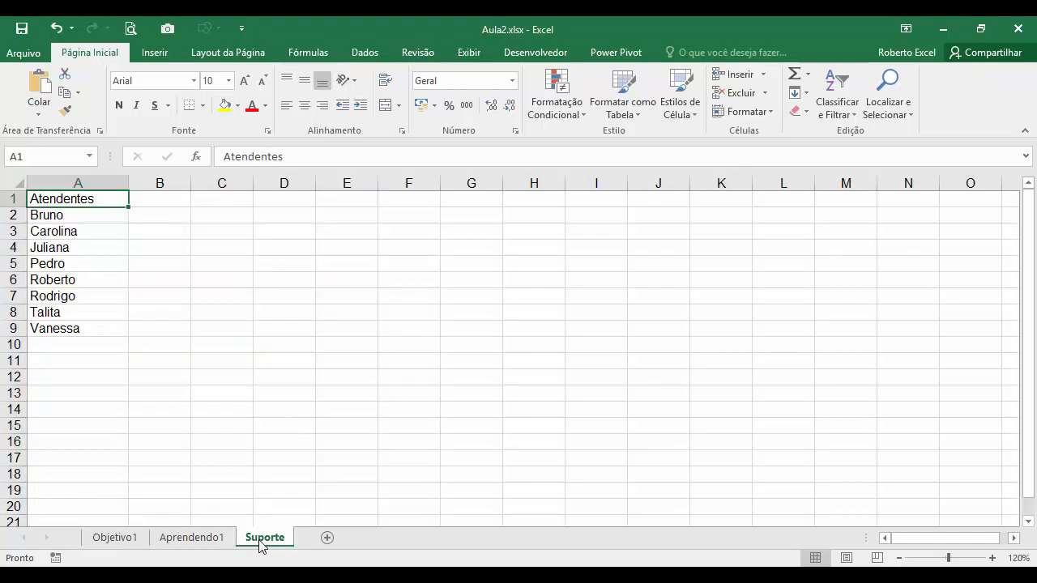
click(116, 539)
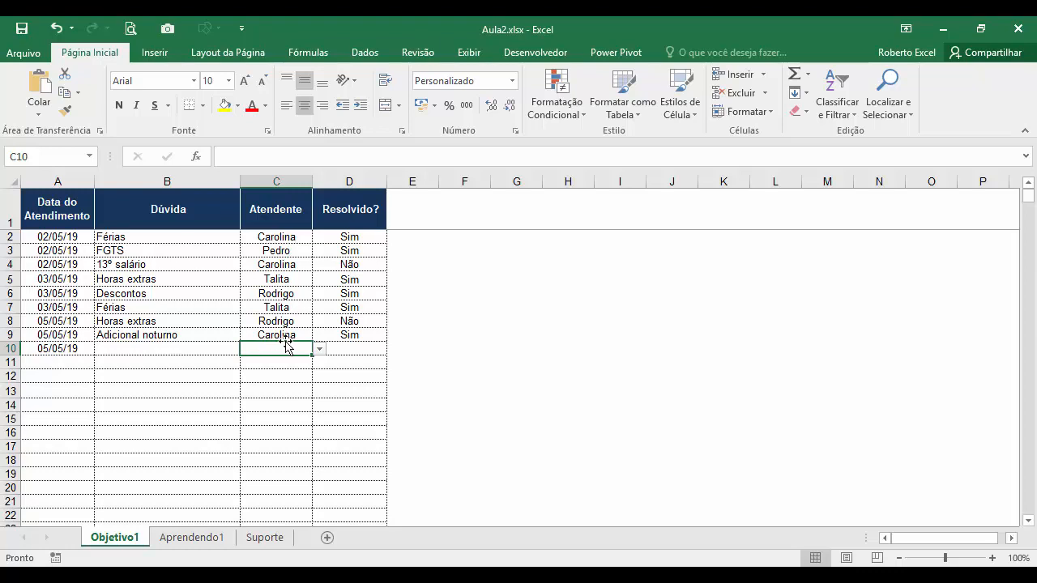
click(320, 349)
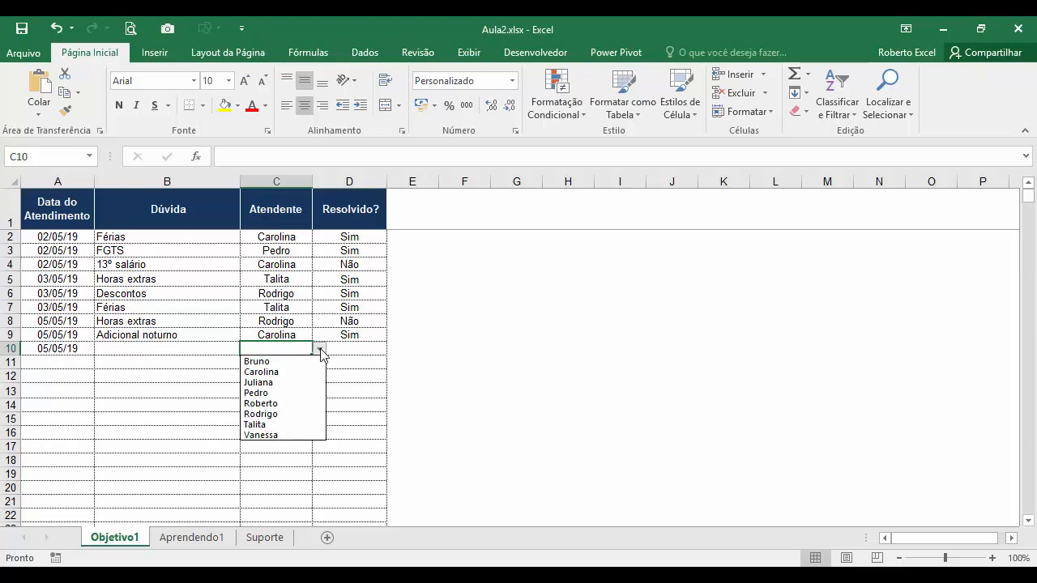
key(Escape)
click(274, 411)
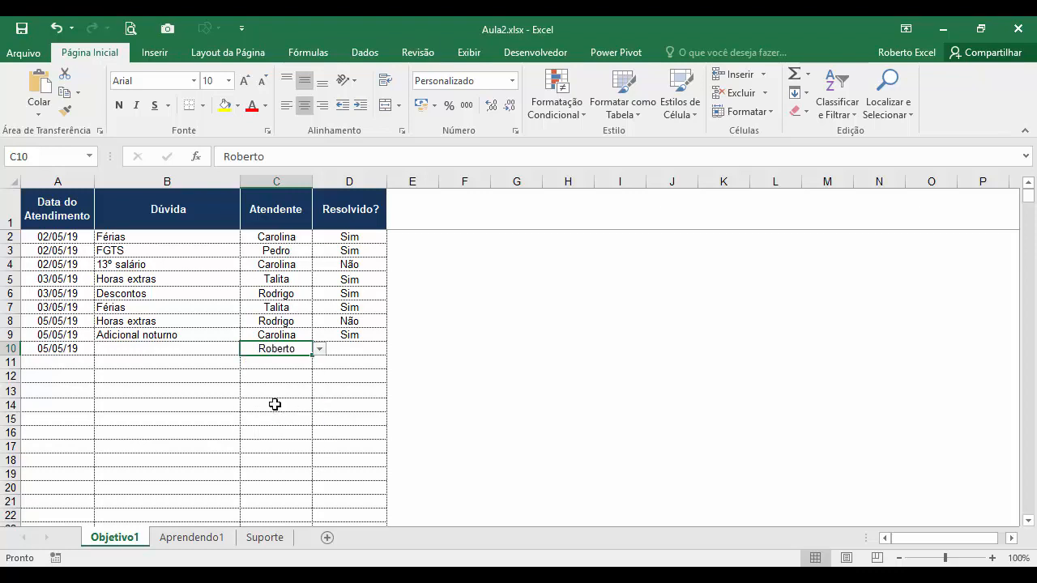
- Examine the answer options offered for the Resolvido? column in cell D10
click(358, 349)
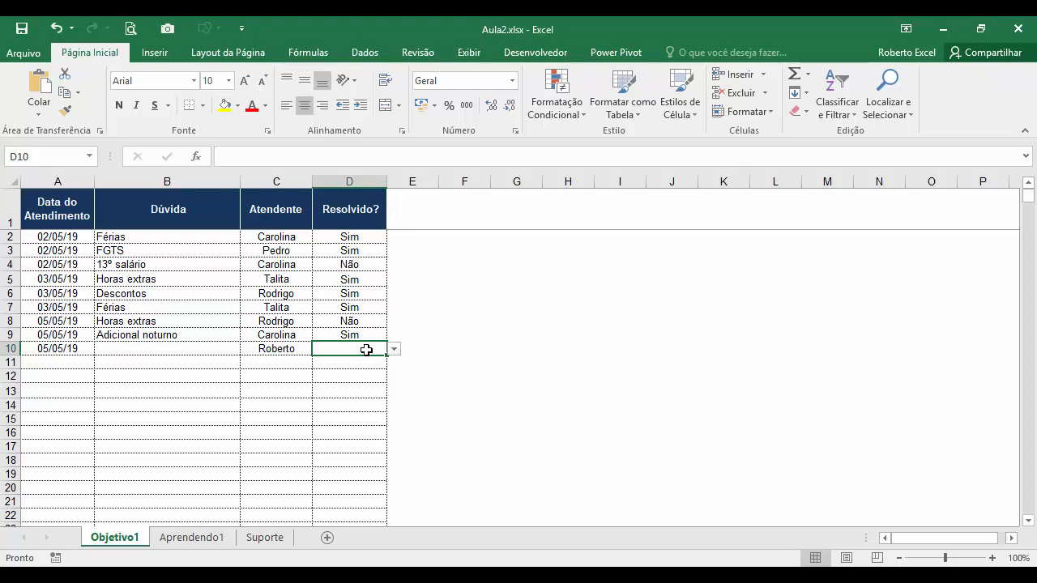
click(394, 349)
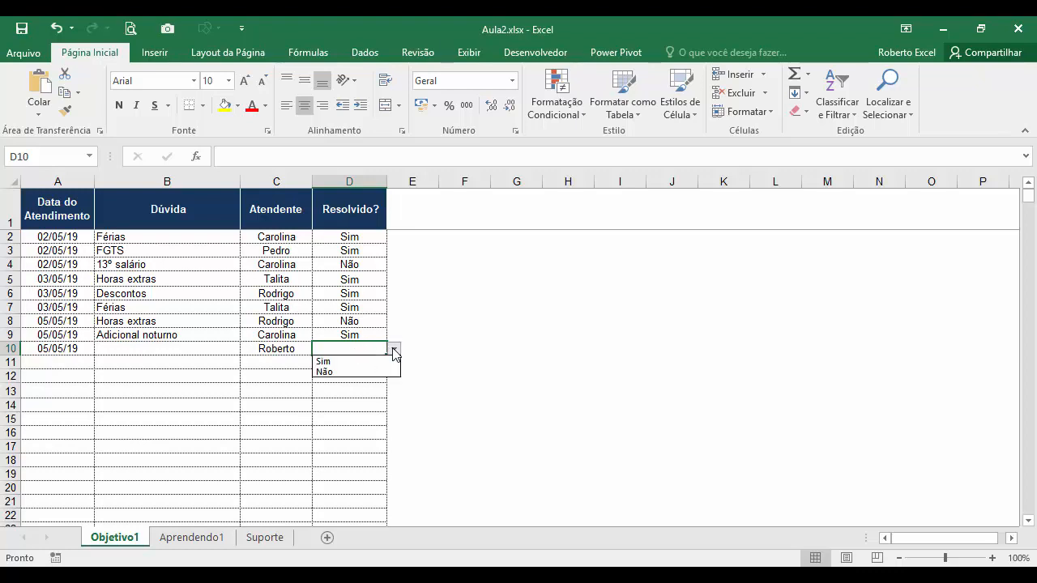
click(394, 350)
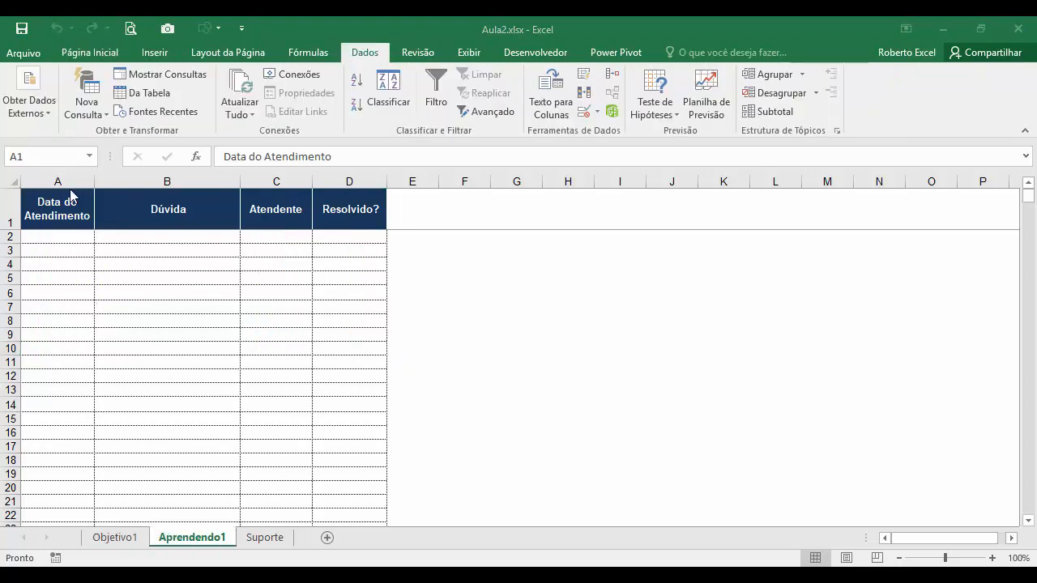
- Set up data validation for column A of the Aprendendo1 sheet, allowing Data with the condition "é menor ou igual a"
click(64, 208)
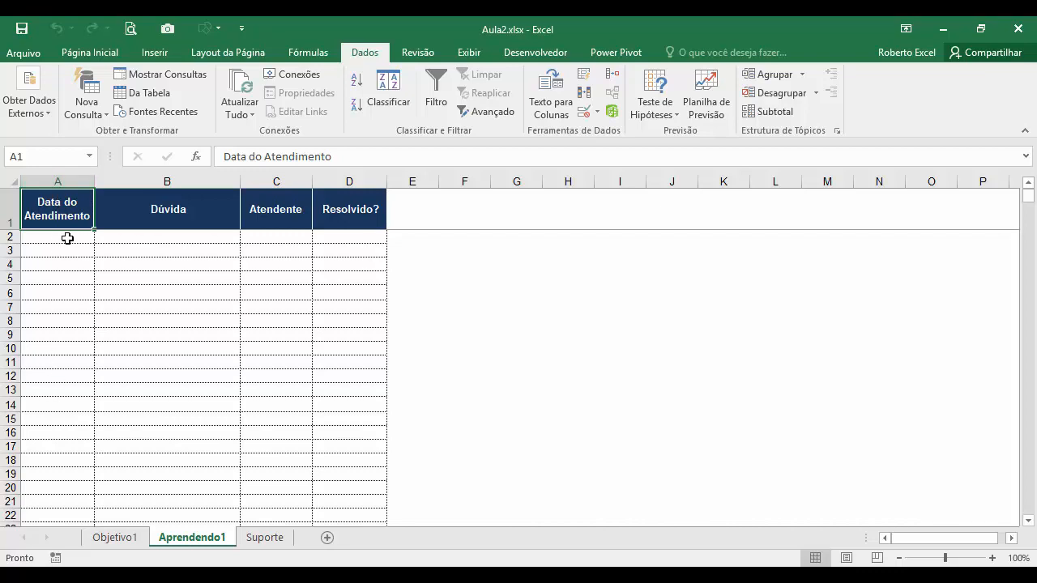
click(61, 178)
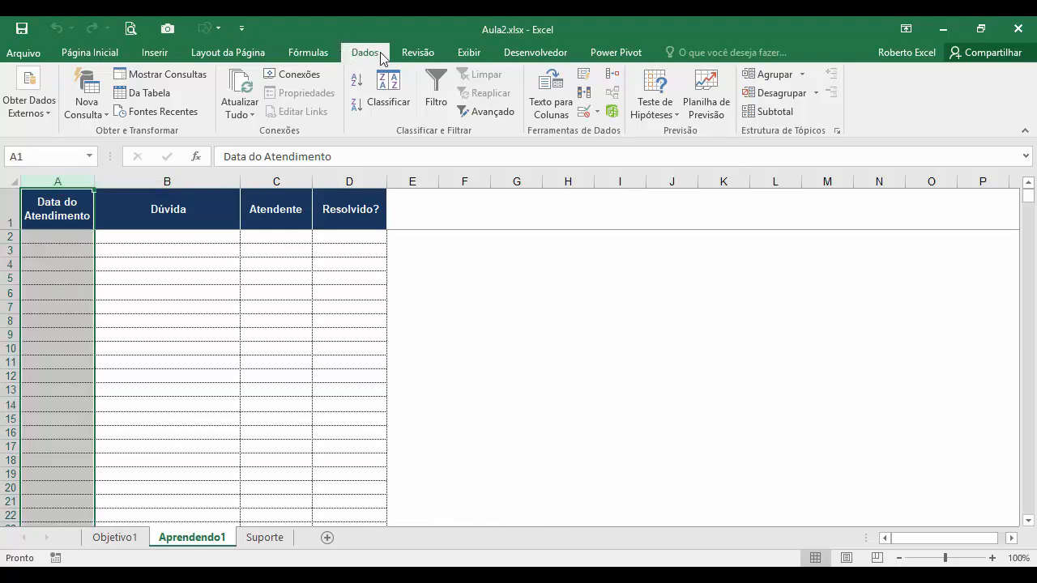
click(597, 114)
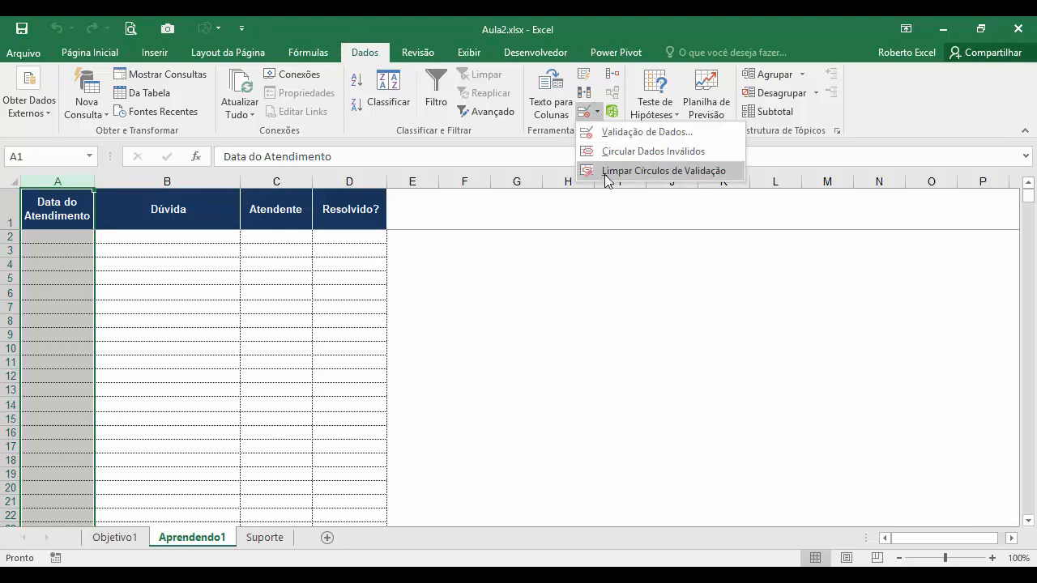
click(631, 136)
drag(369, 243, 589, 252)
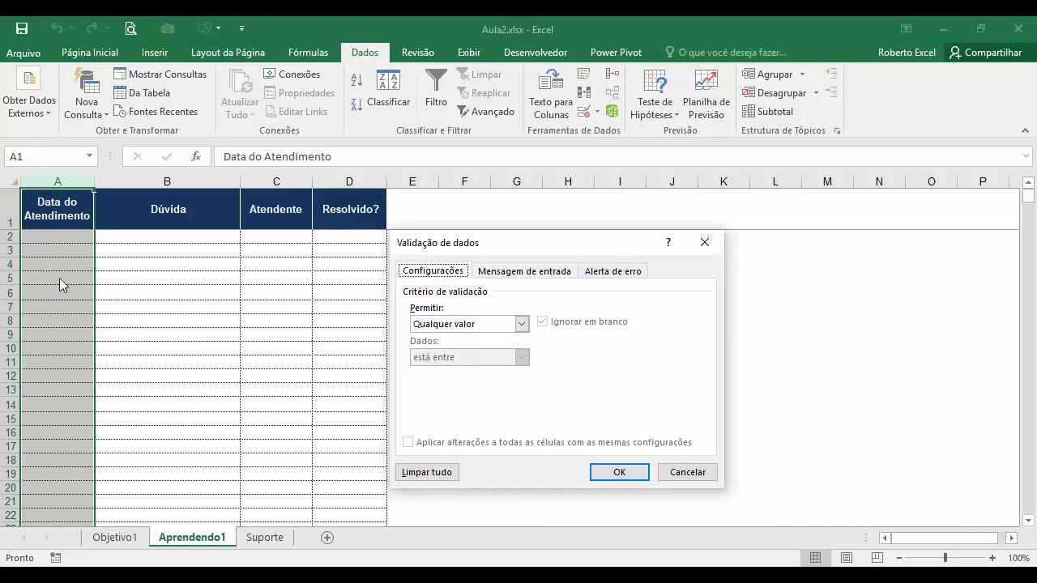
click(523, 325)
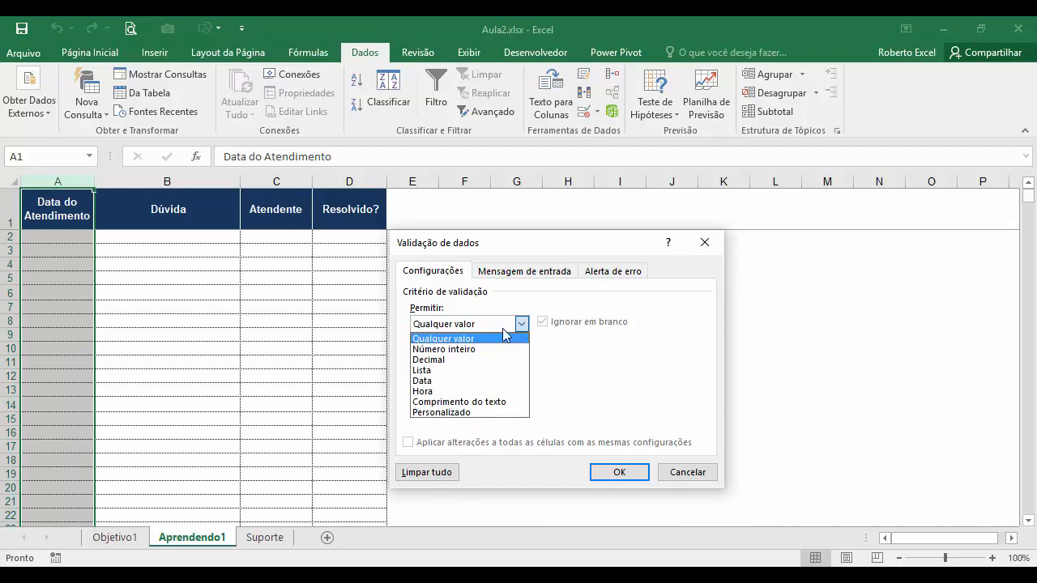
click(422, 381)
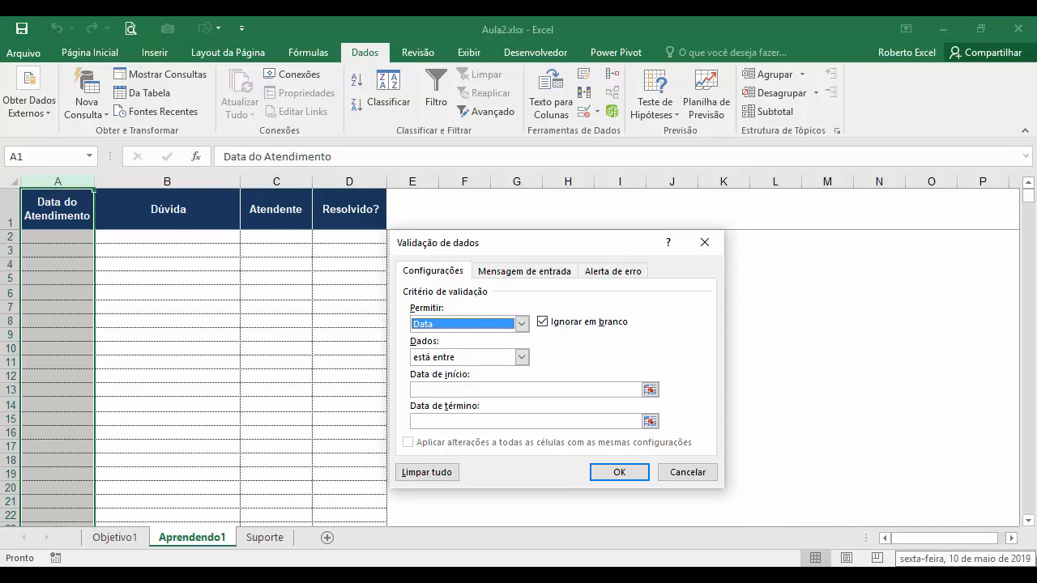
click(522, 357)
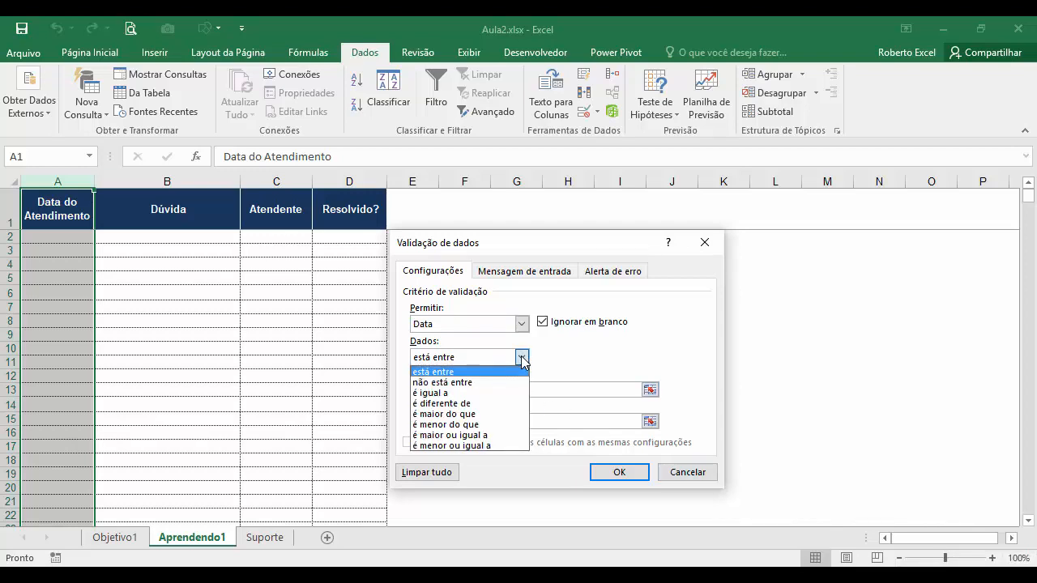
click(484, 445)
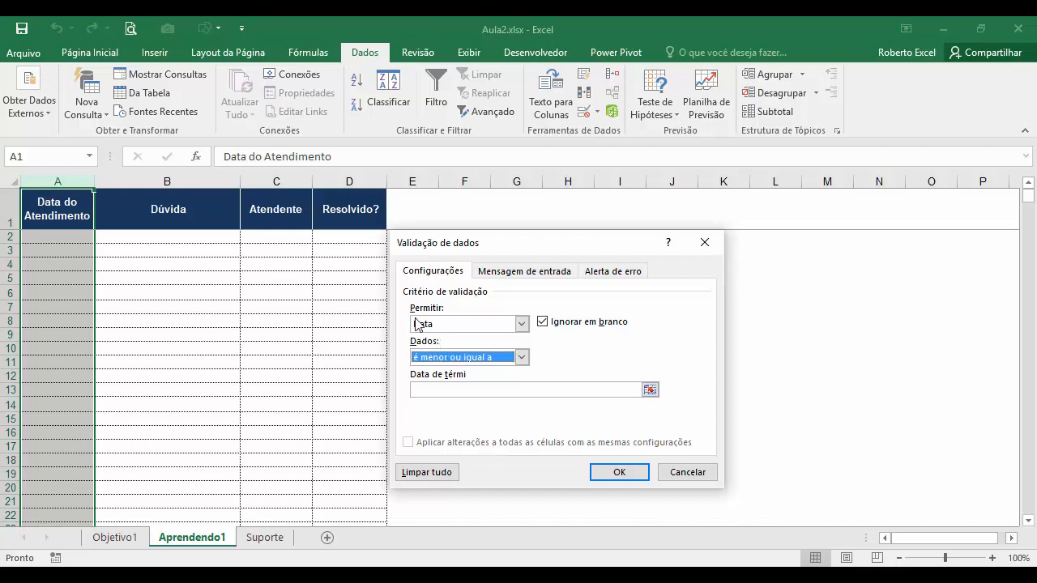
click(432, 390)
text(10-0)
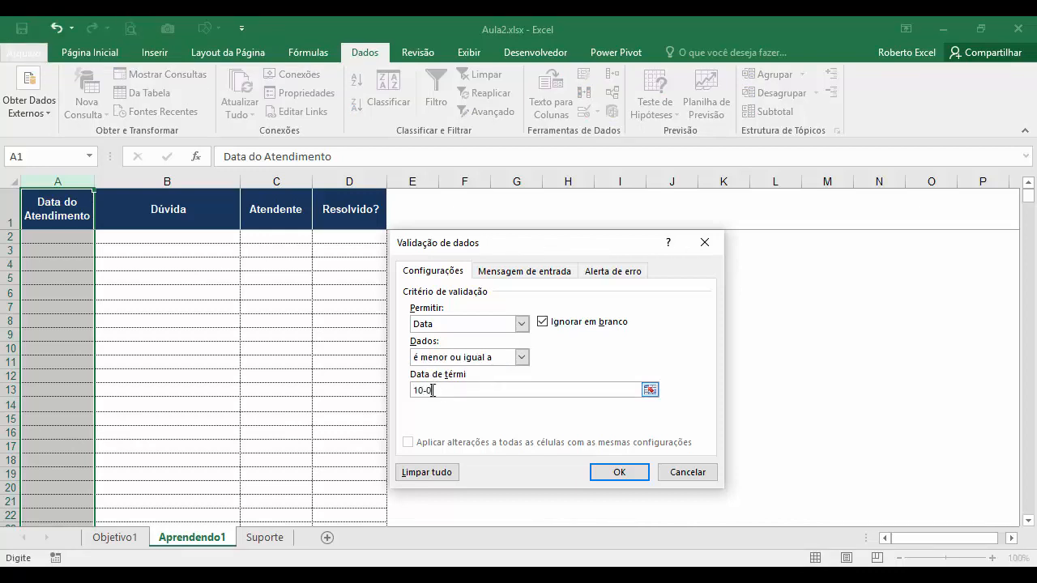
text(5-19)
key(BackSpace)
key(BackSpace)
key(BackSpace)
key(BackSpace)
key(BackSpace)
key(BackSpace)
key(BackSpace)
key(BackSpace)
- Set the end date of column A's validation rule to =HOJE()
text(=HOJE)
text(())
- Give the validation an error alert titled "ERRO NA DATA" with the message "Você deve digitar uma data válida", and apply the rule
click(609, 273)
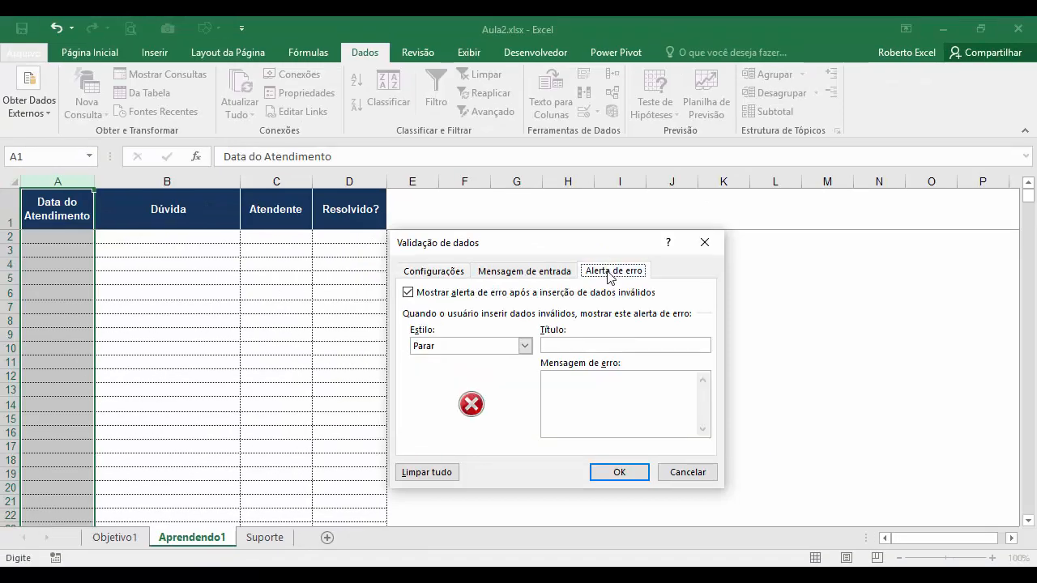
click(552, 343)
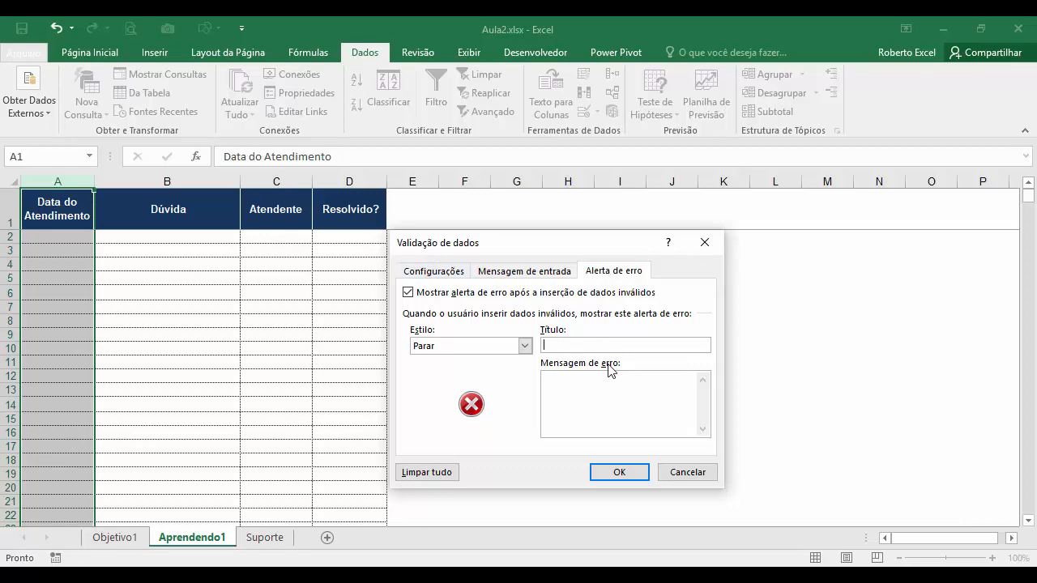
text(ERRO NA DATA)
click(586, 379)
text(Você deve digitar )
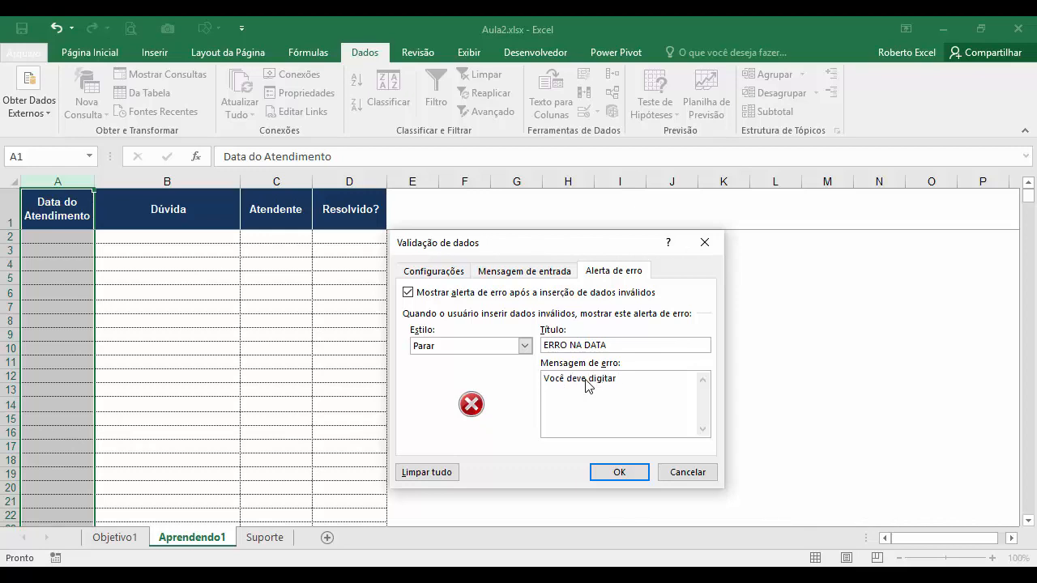
text(uma data válida)
click(620, 472)
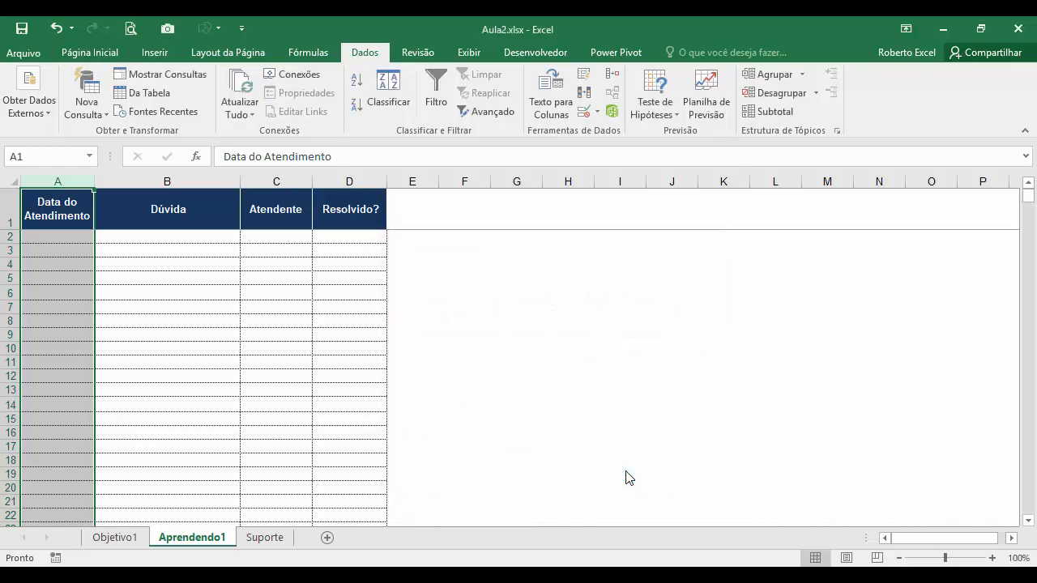
- Enter the date 05-5-19 in cell A2 to test the new validation rule
click(57, 237)
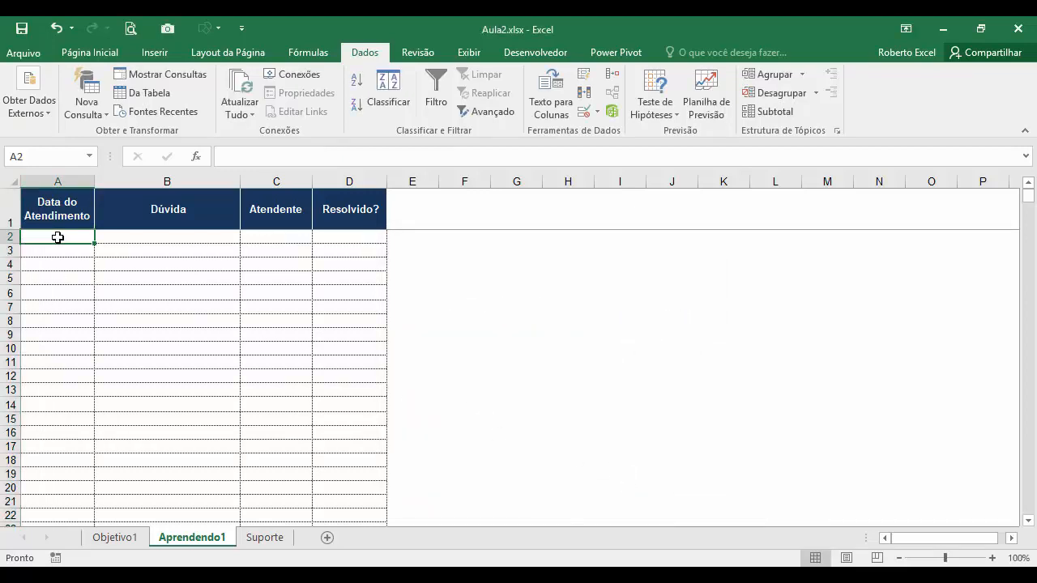
text(05)
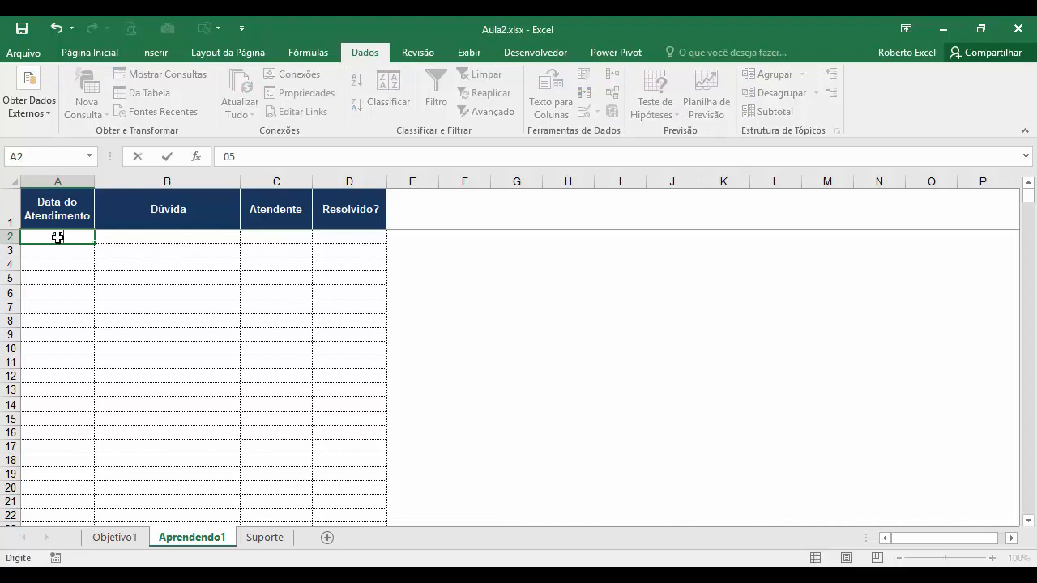
text(-5-19)
key(Return)
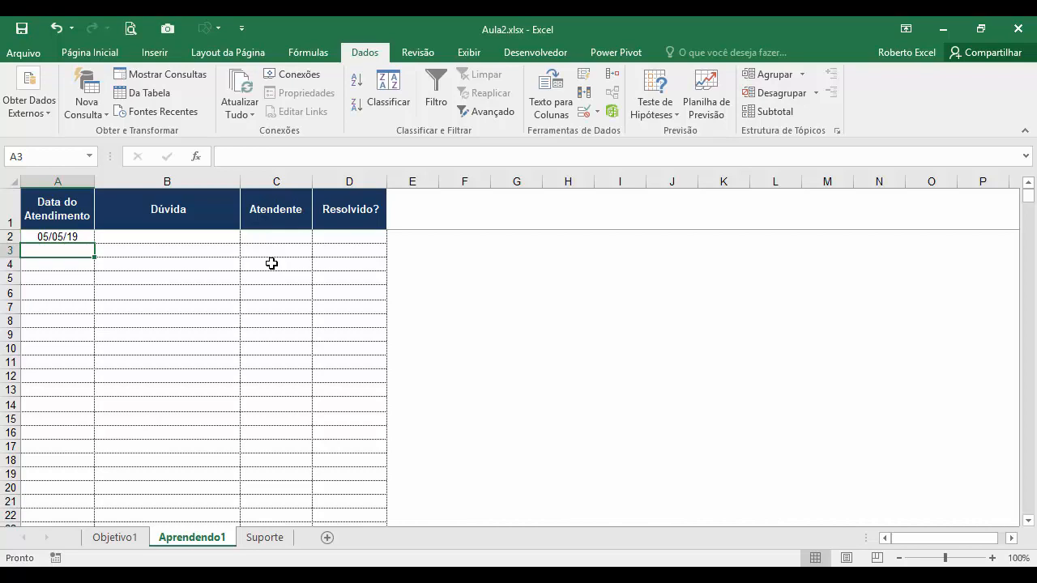
- Enter the date 10-05-19 in cell A3 to test the date validation with another entry
text(10-0)
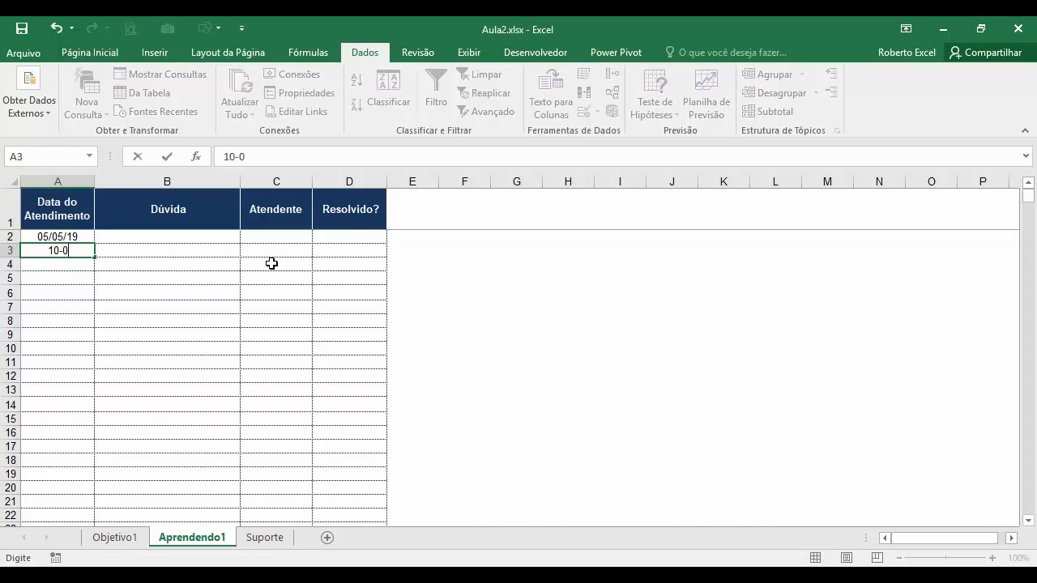
text(5-19)
key(Return)
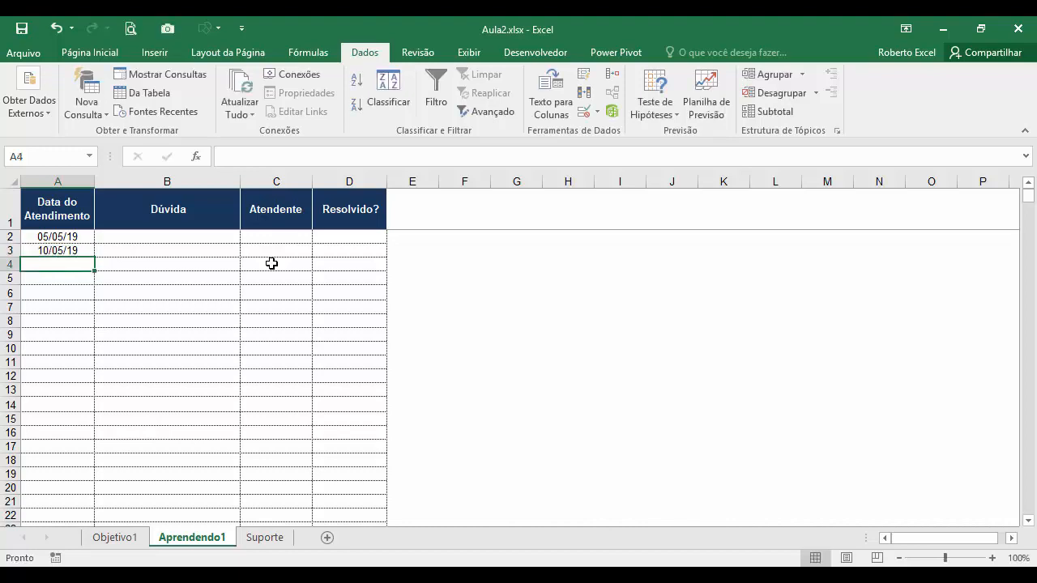
click(72, 234)
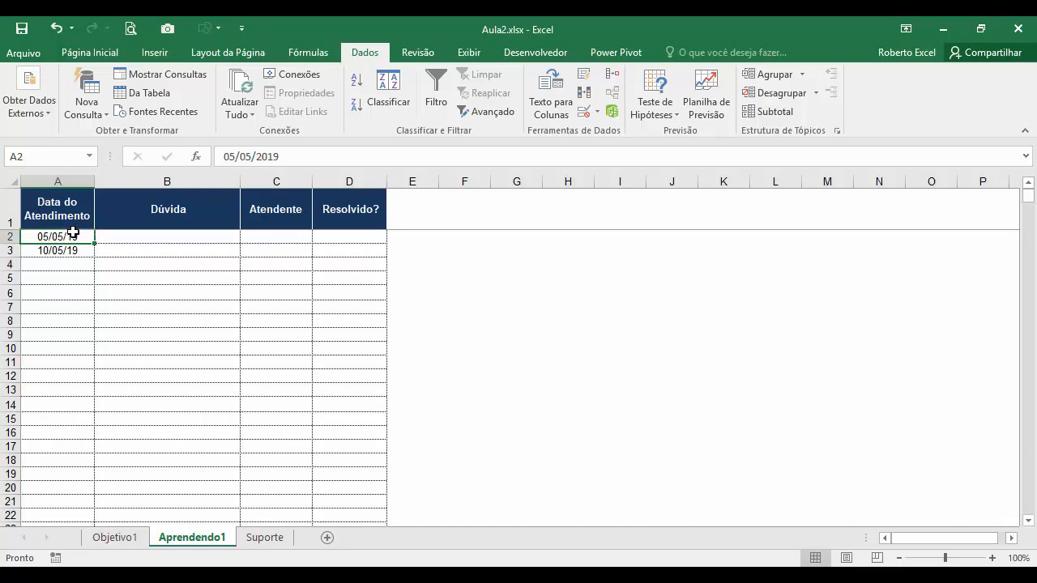
click(72, 250)
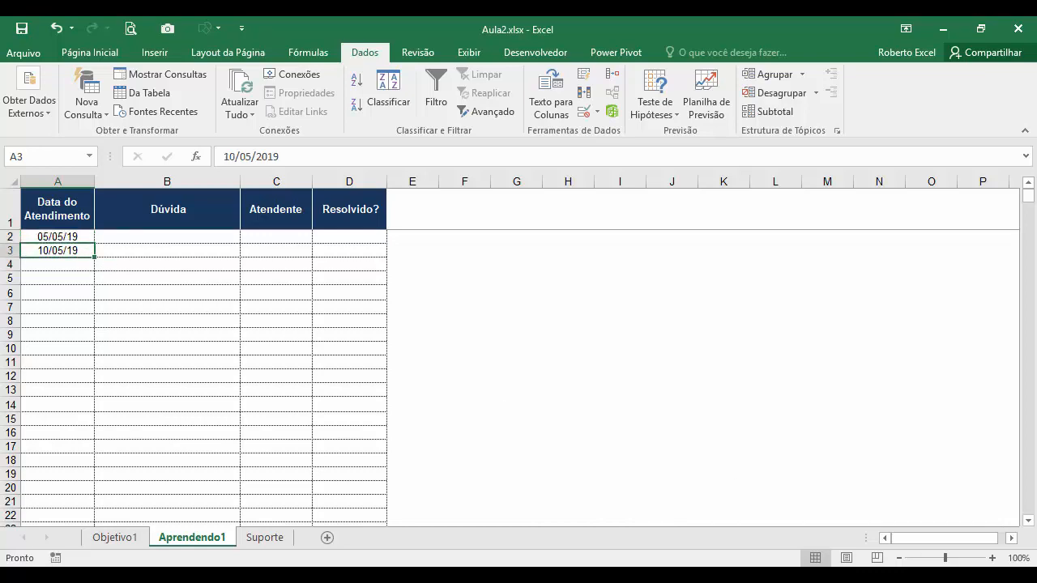
- Try to enter the date 11-05-19 in cell A4 to test the validation rule, and cancel the entry
click(46, 270)
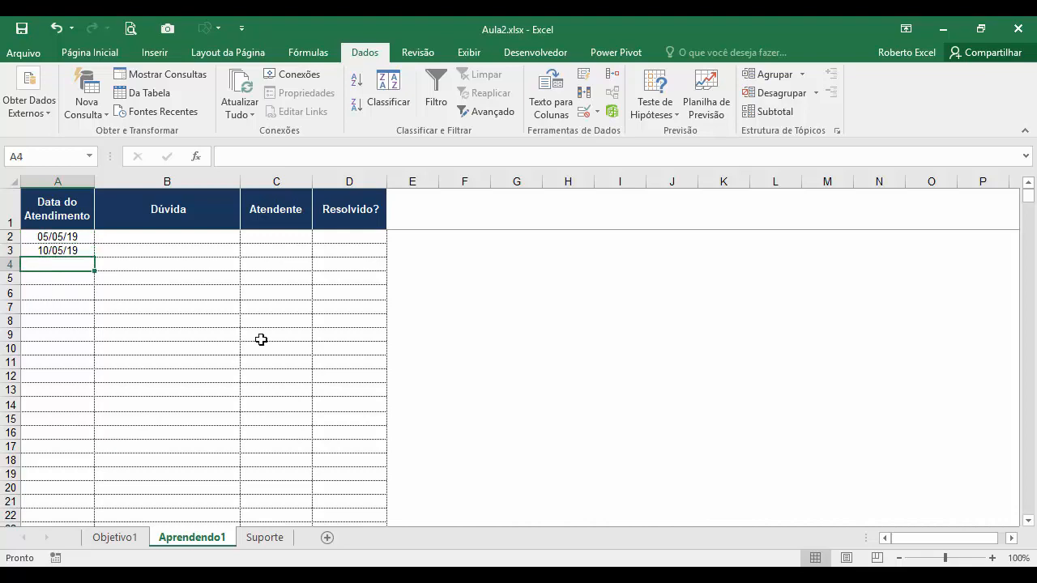
text(11-05-19)
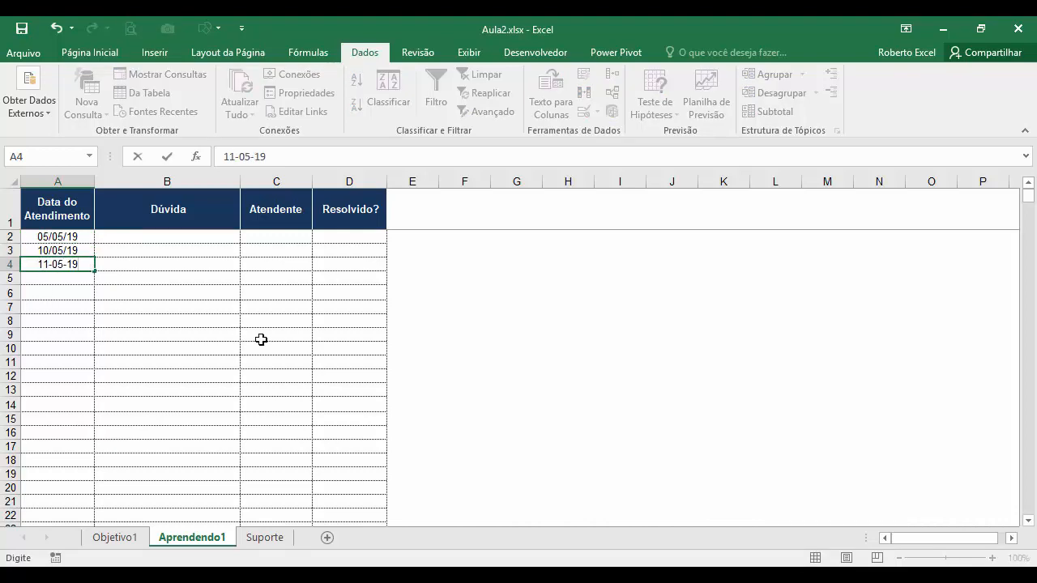
key(Return)
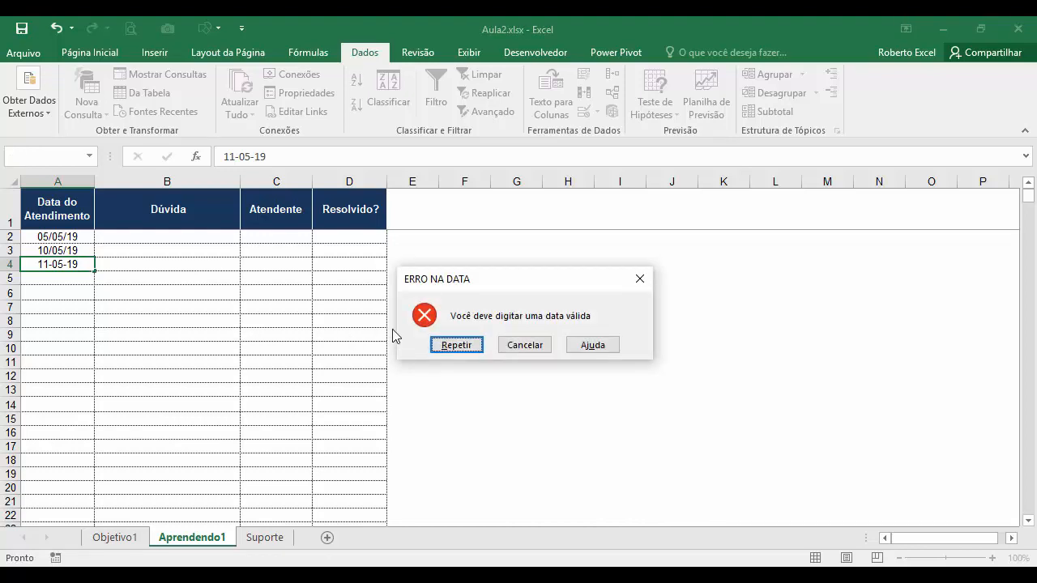
click(531, 347)
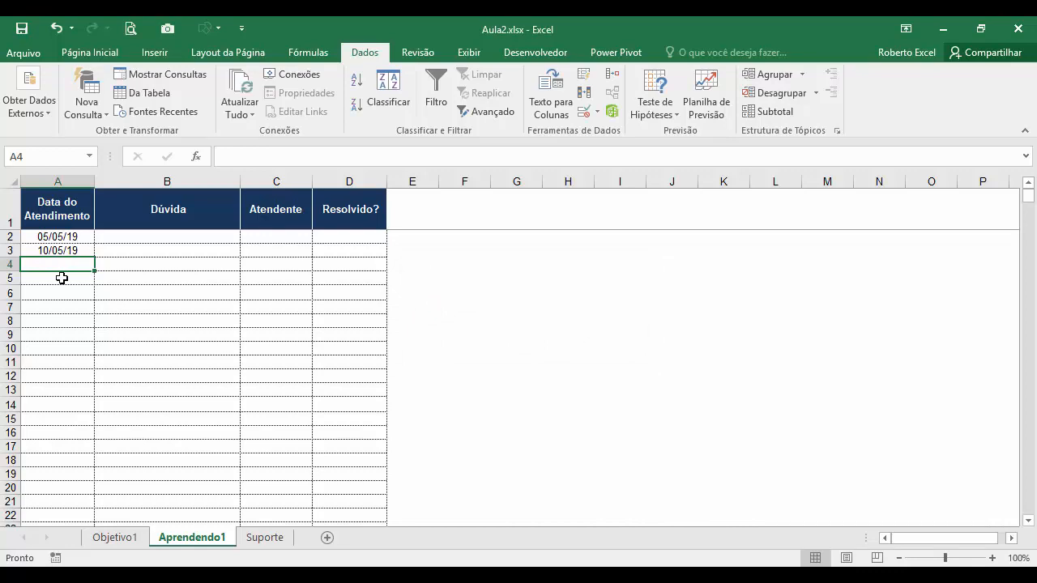
- Examine the Dúvida and Atendente columns of Aprendendo1 and the list of attendants on the Suporte sheet
click(127, 237)
click(125, 252)
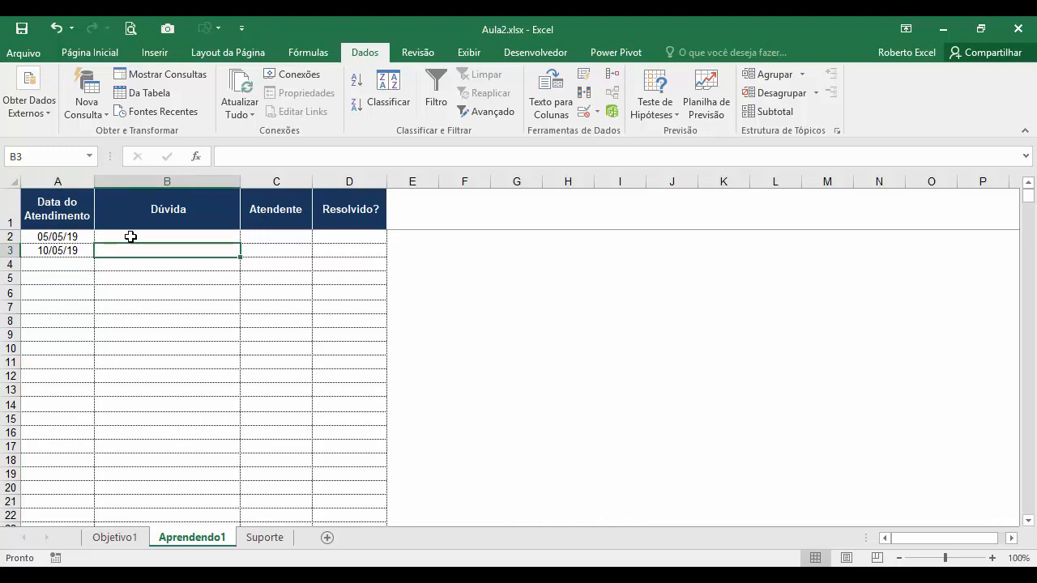
click(129, 235)
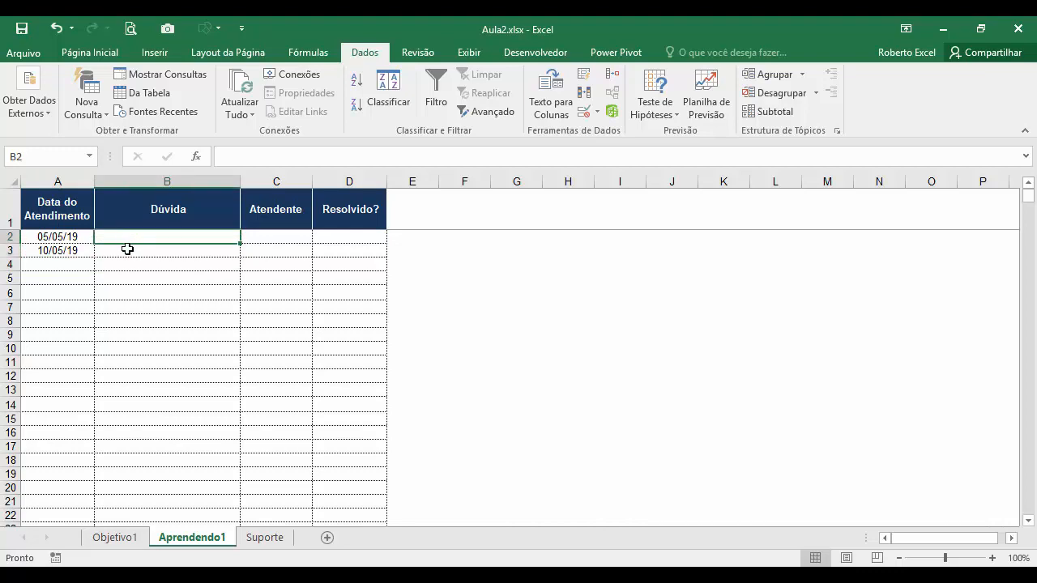
click(263, 237)
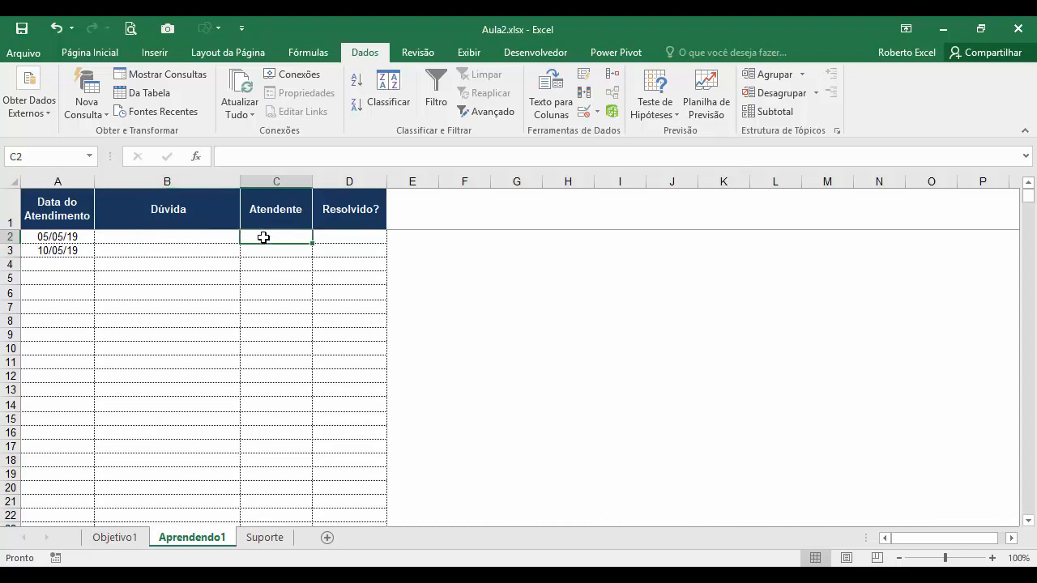
click(259, 542)
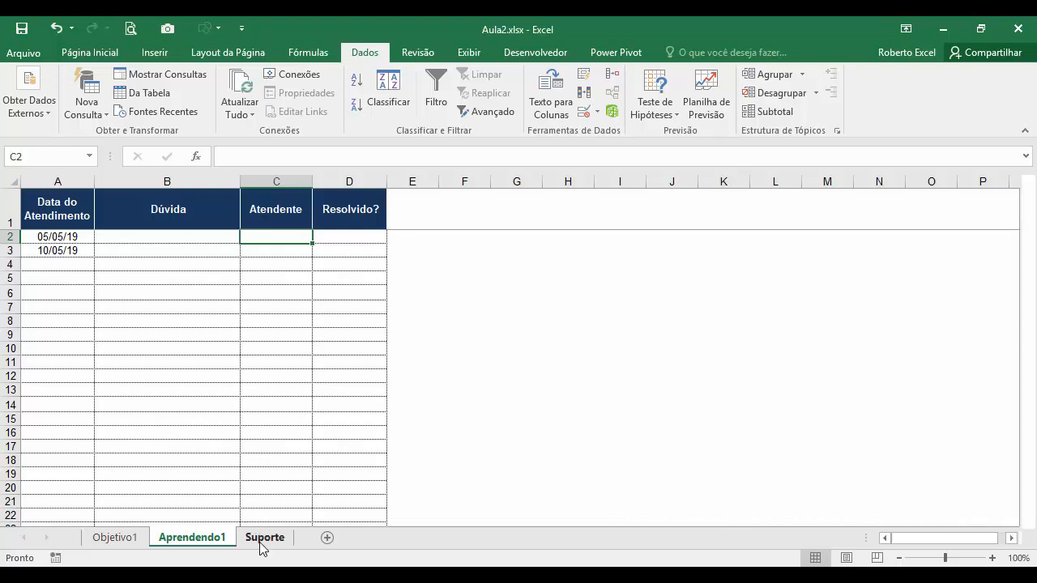
drag(100, 217, 93, 330)
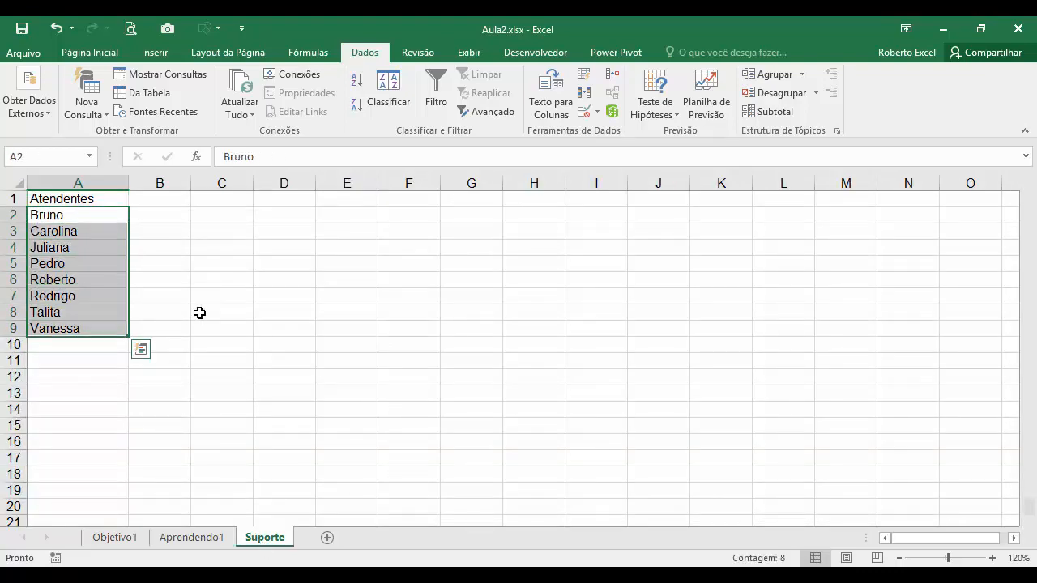
click(108, 217)
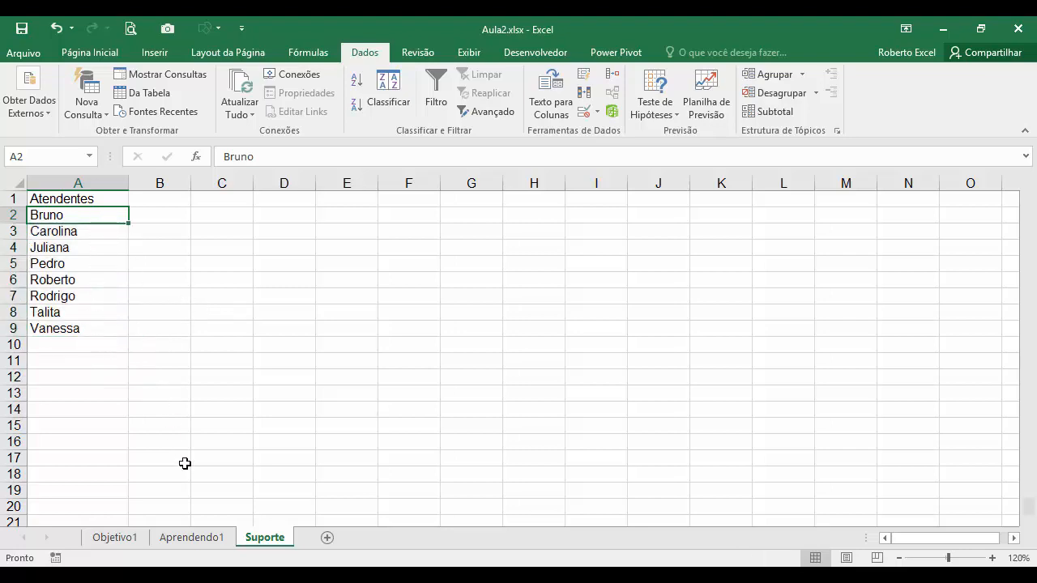
click(188, 538)
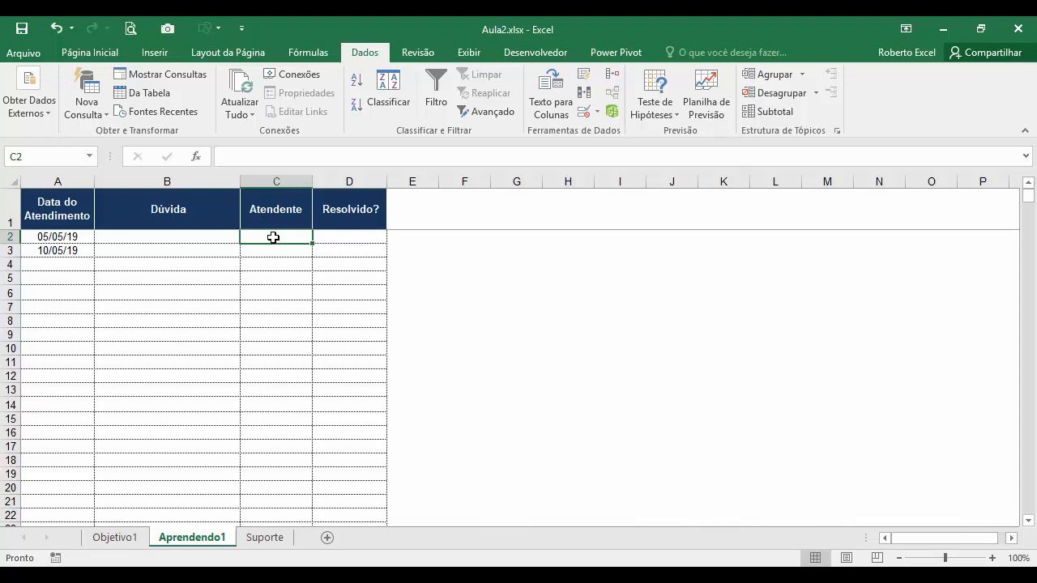
- Set up data validation for the Atendente column (C) of the Aprendendo1 sheet, allowing Lista
click(288, 179)
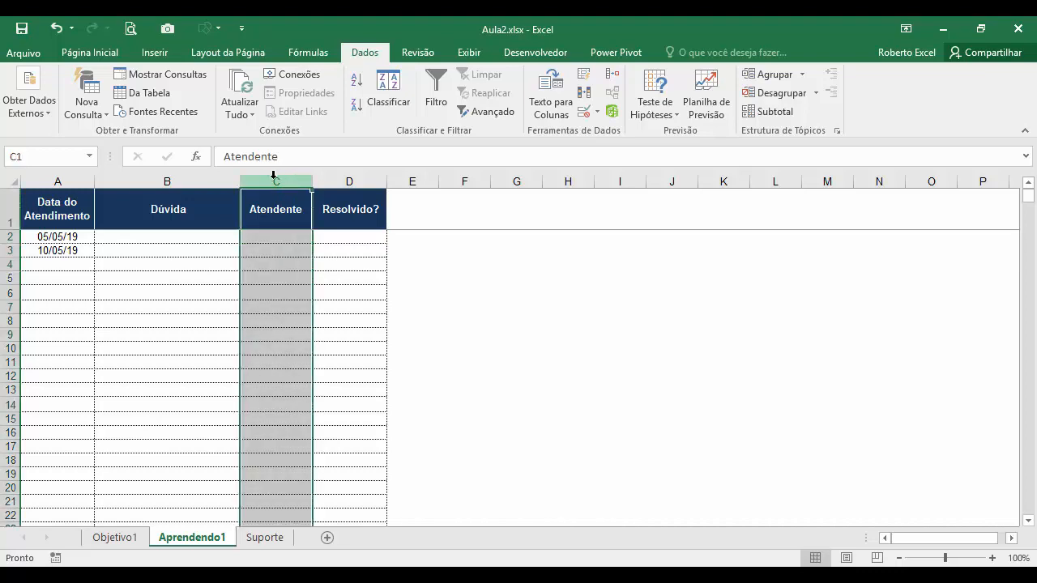
click(597, 113)
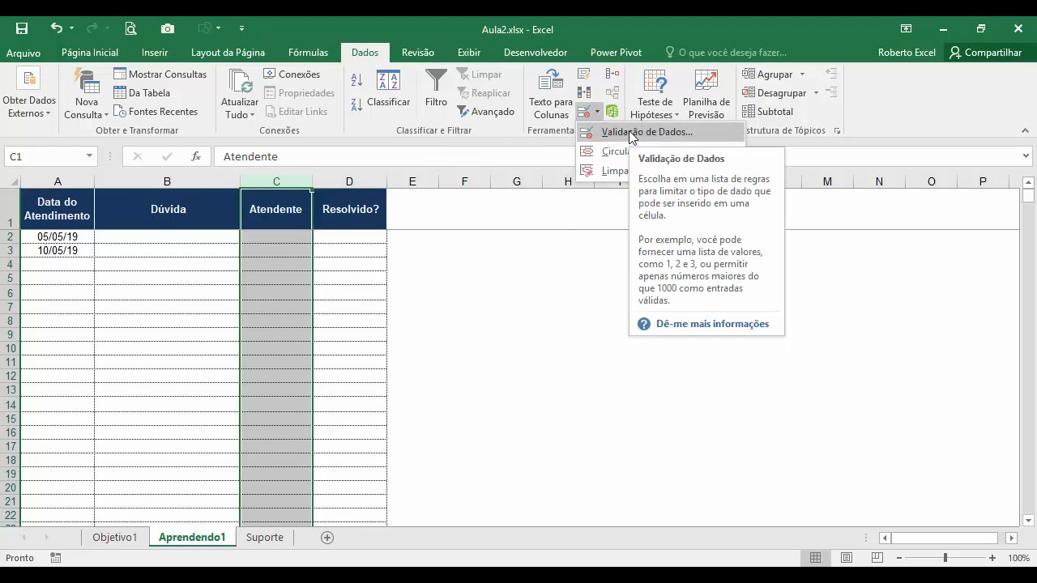
click(629, 132)
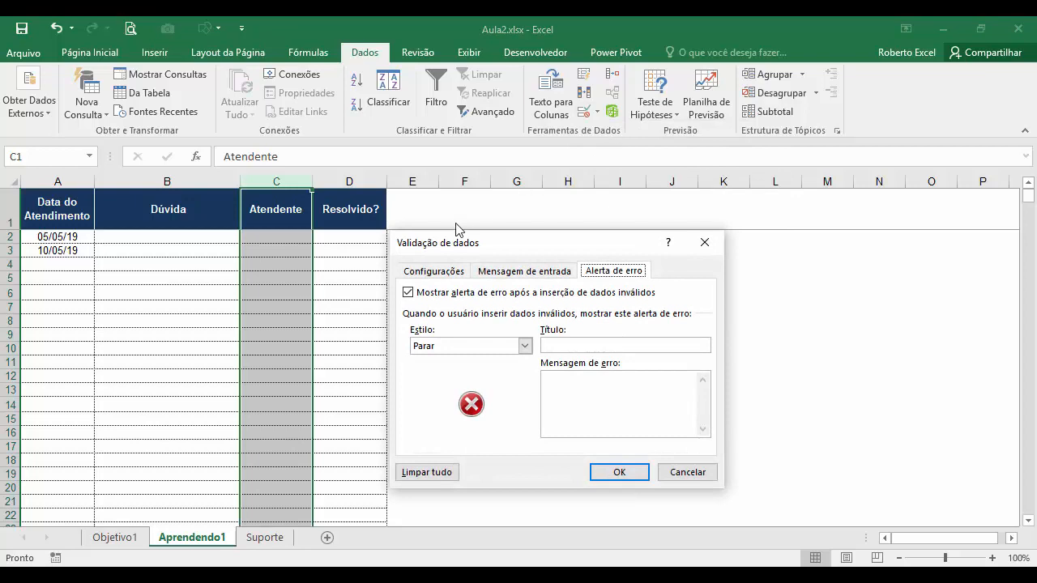
click(436, 274)
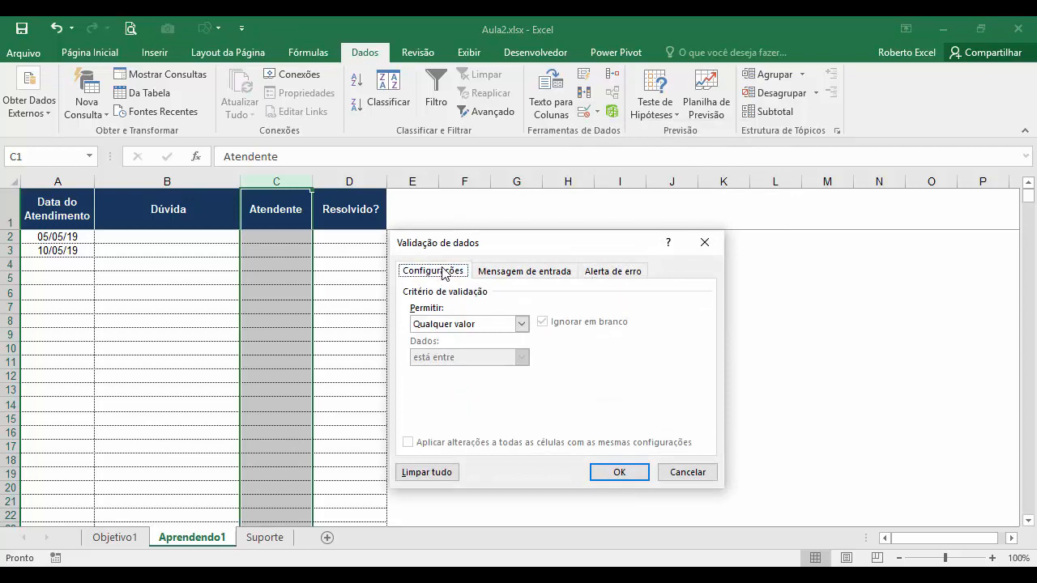
click(521, 324)
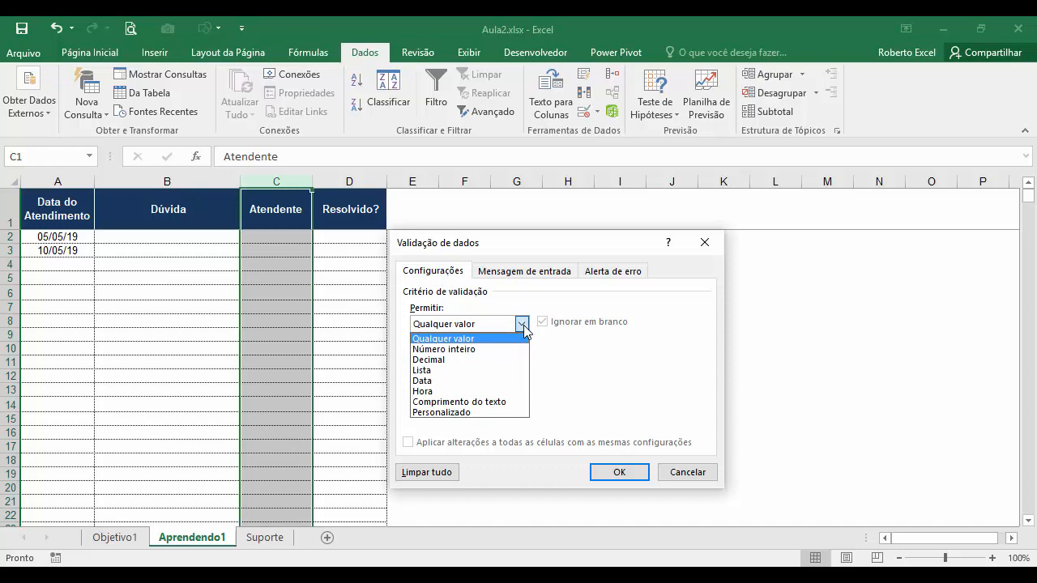
click(437, 371)
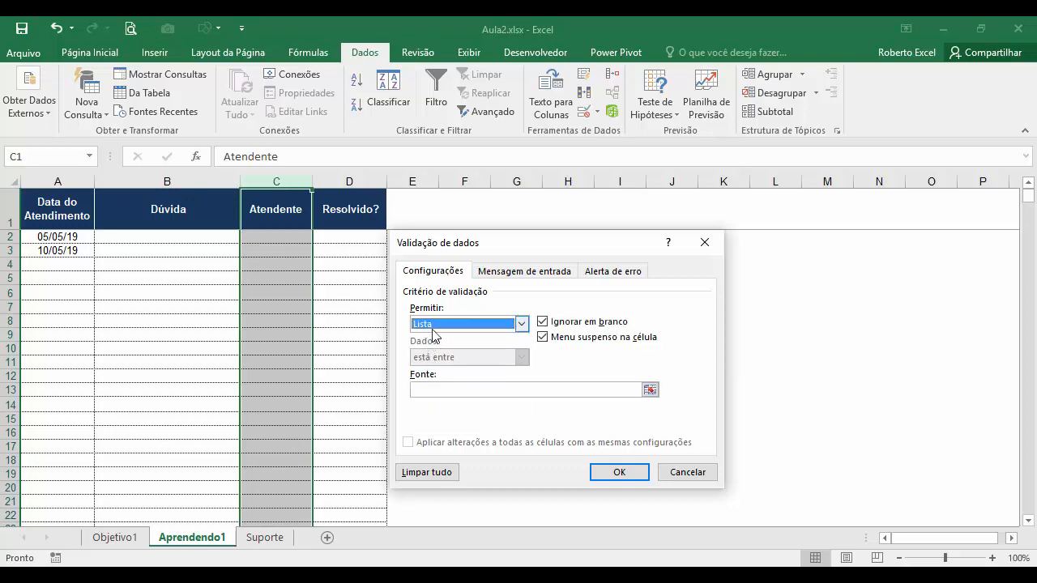
click(522, 324)
click(522, 324)
- Set the list source to =Suporte!$A$2:$A$9 and apply the validation rule to the Atendente column
click(419, 389)
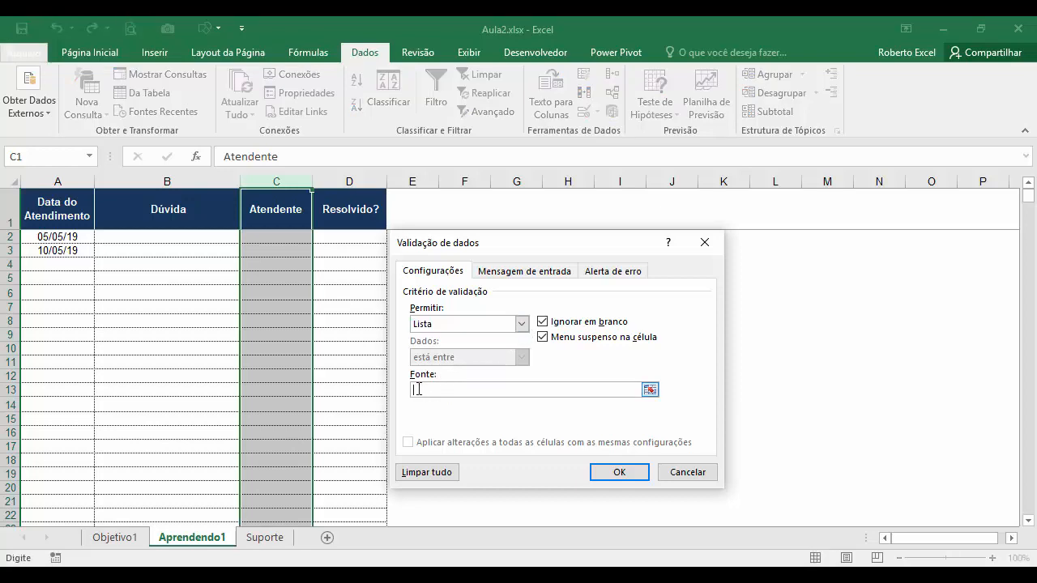
click(268, 538)
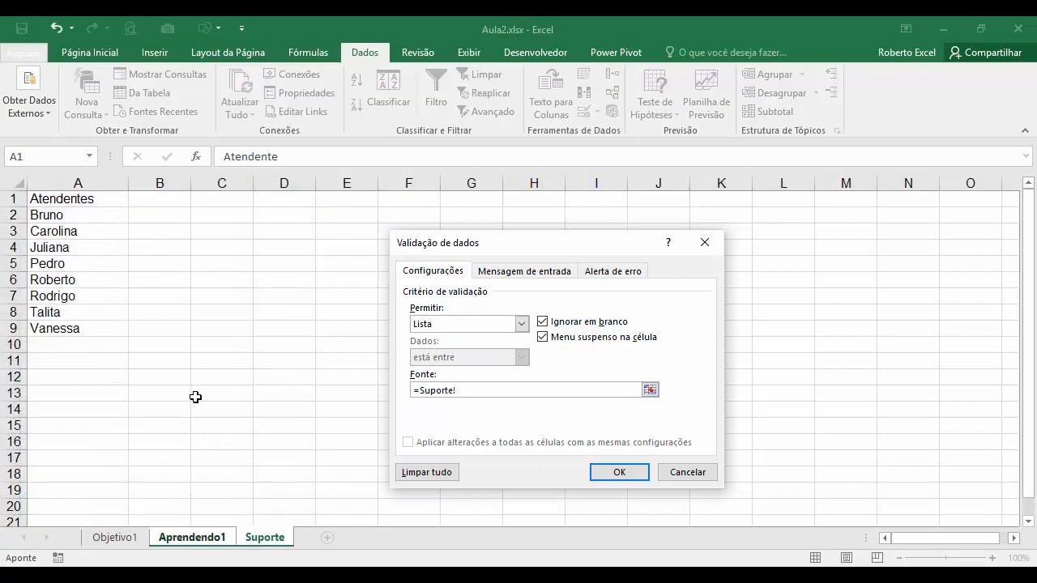
click(56, 217)
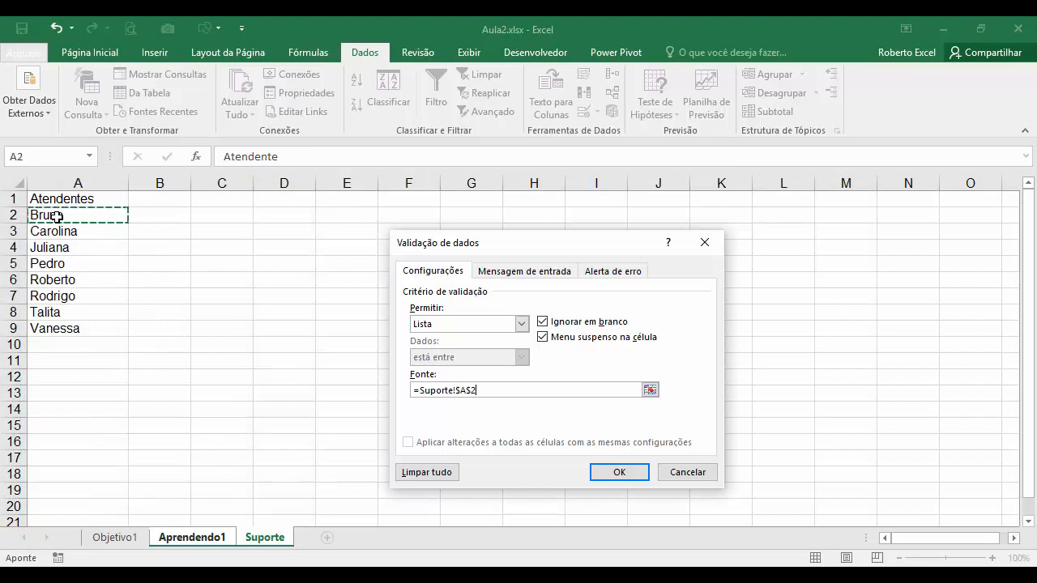
drag(56, 217, 93, 327)
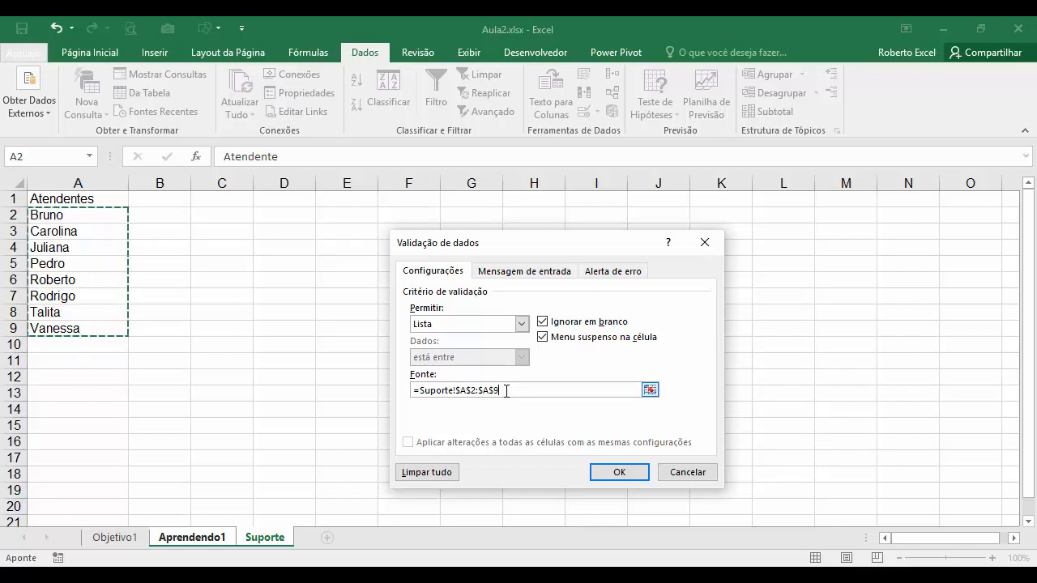
click(632, 474)
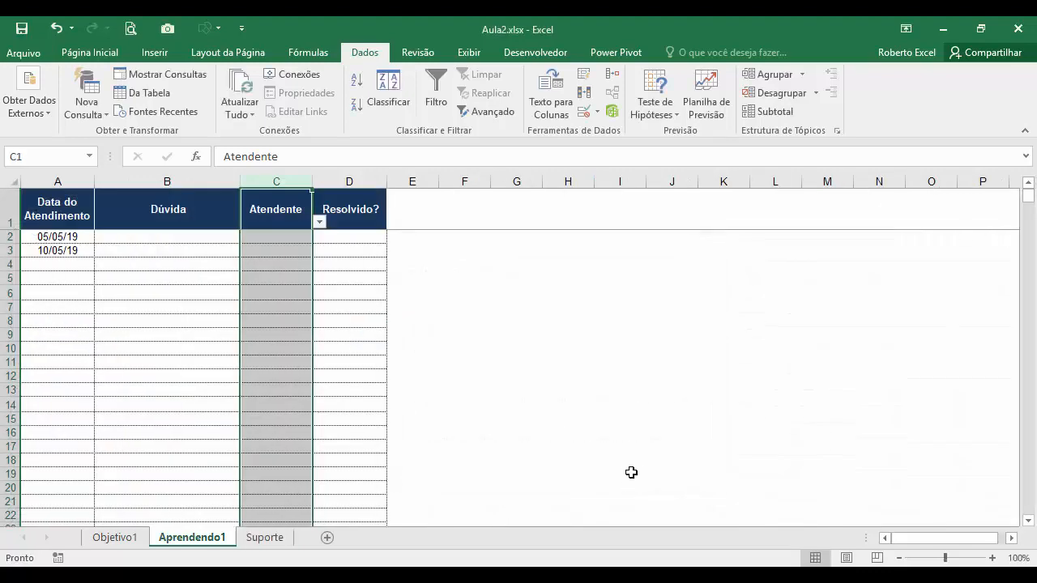
- Choose the fifth attendant from the validation list in cell C2
click(285, 237)
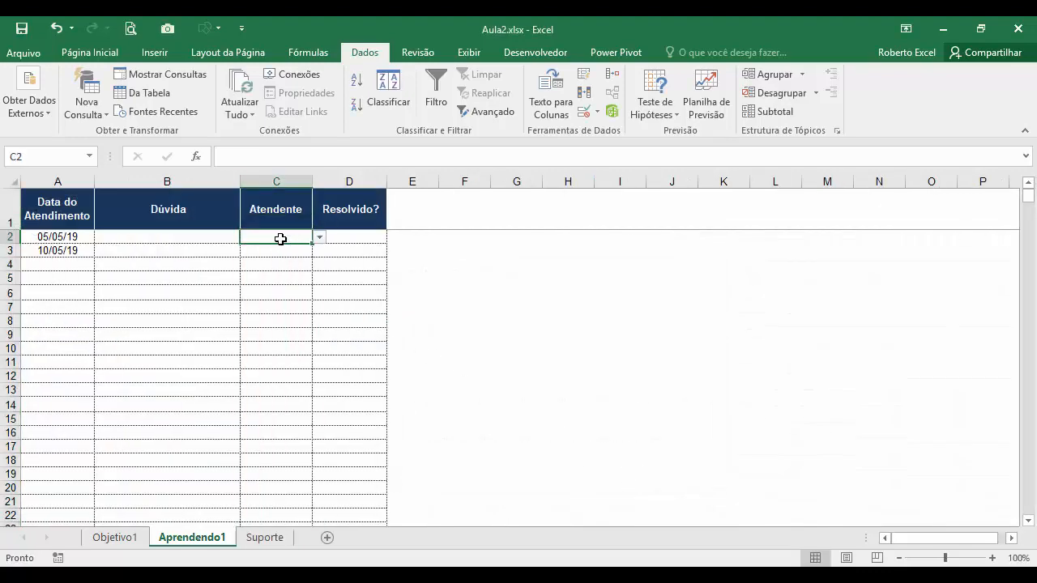
click(319, 237)
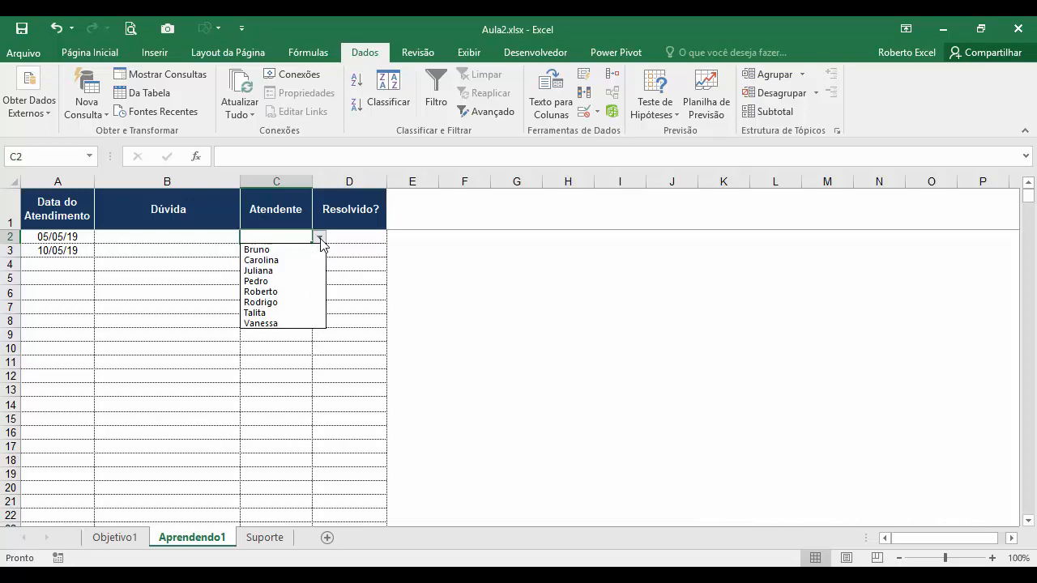
click(283, 291)
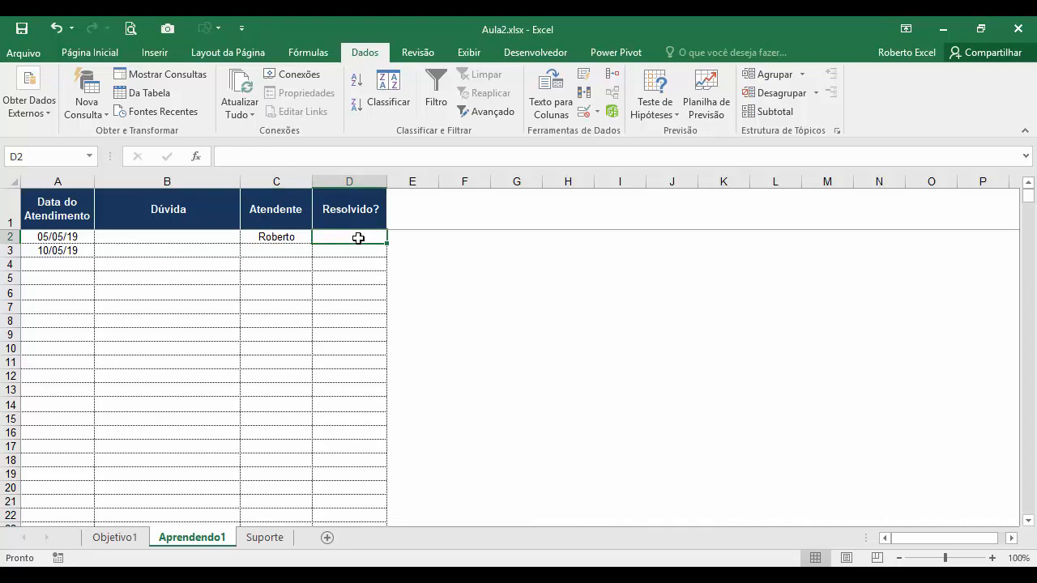
click(267, 538)
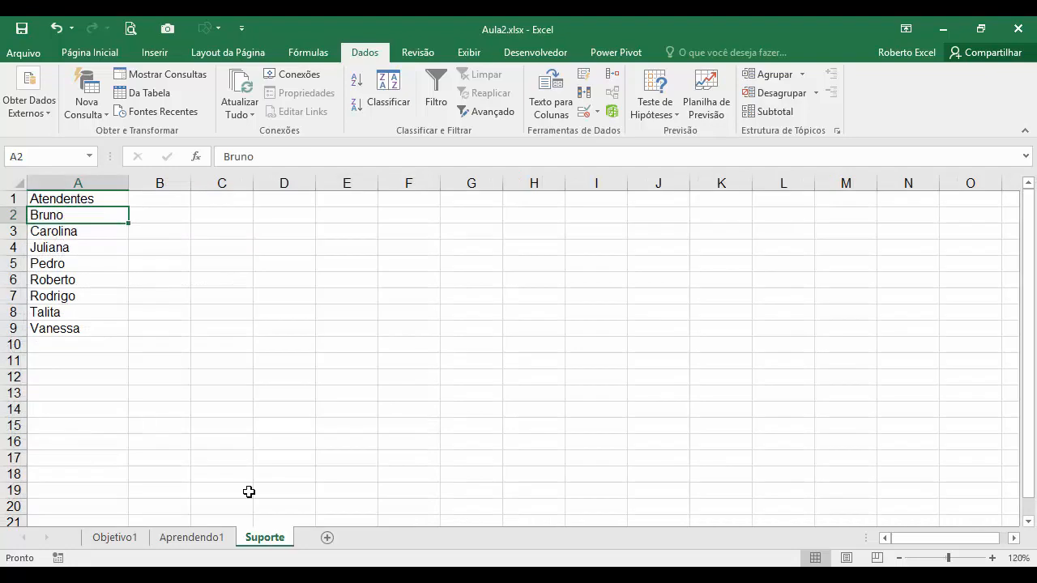
click(241, 201)
click(236, 214)
click(237, 202)
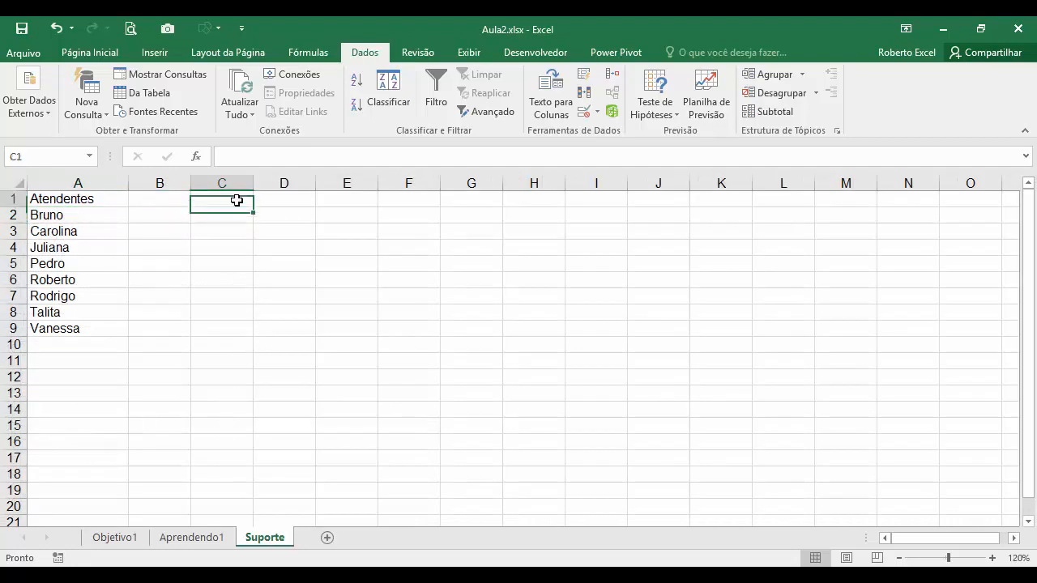
click(235, 214)
click(235, 214)
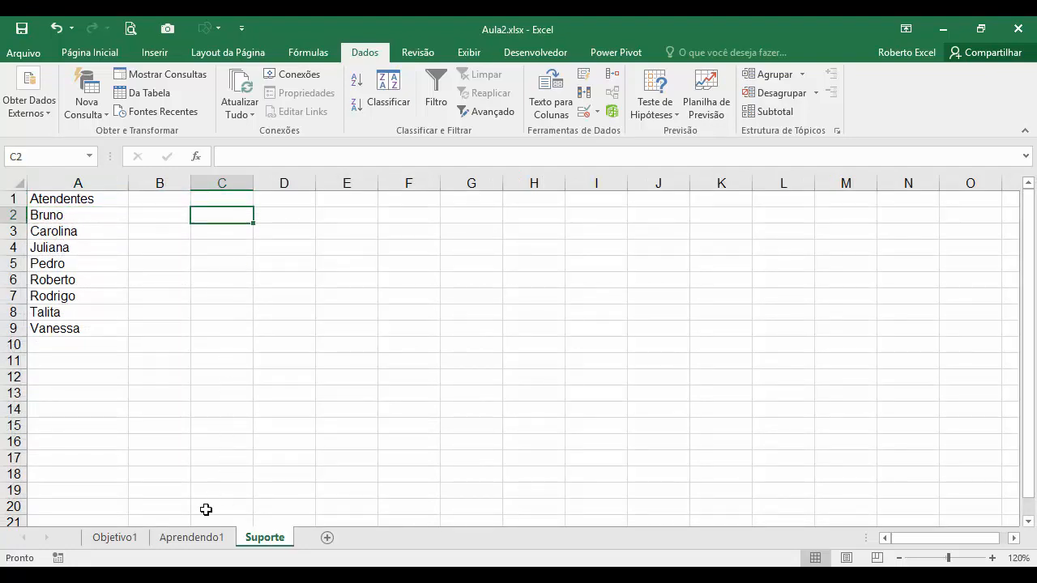
click(192, 539)
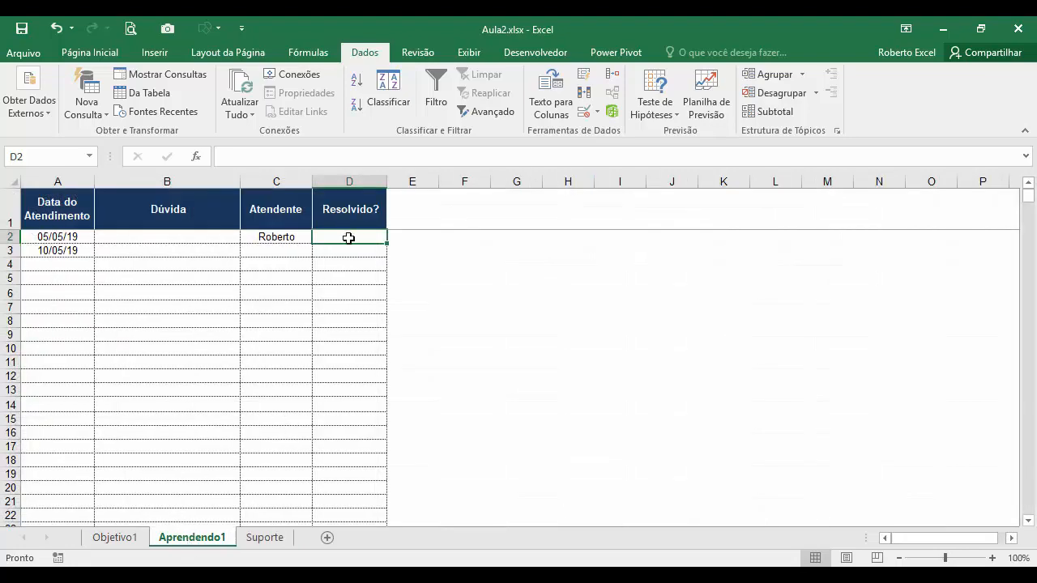
- Apply data validation to the Resolvido? column (D), allowing Lista with the source Sim;Não
click(343, 176)
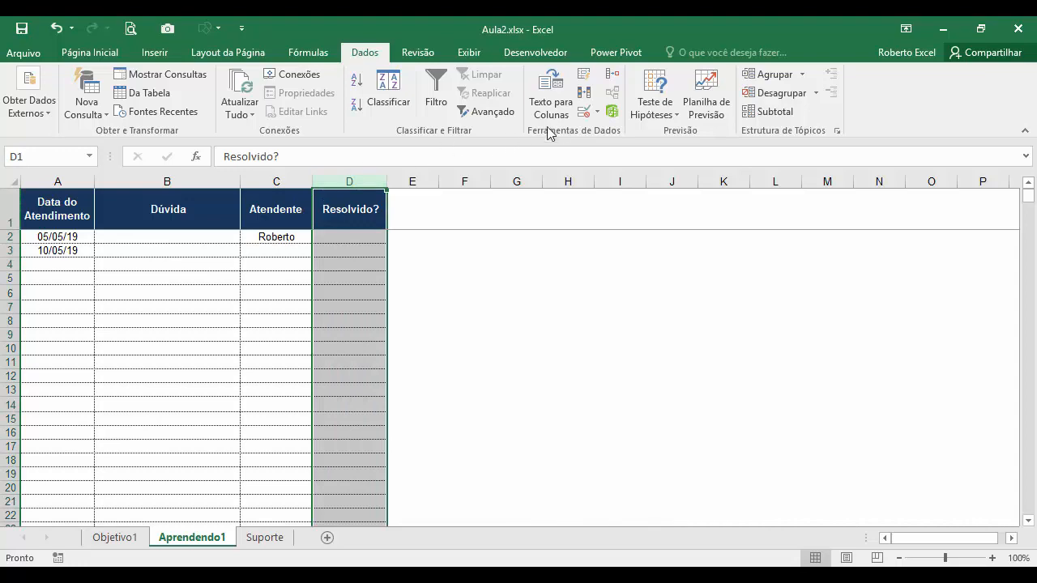
click(598, 113)
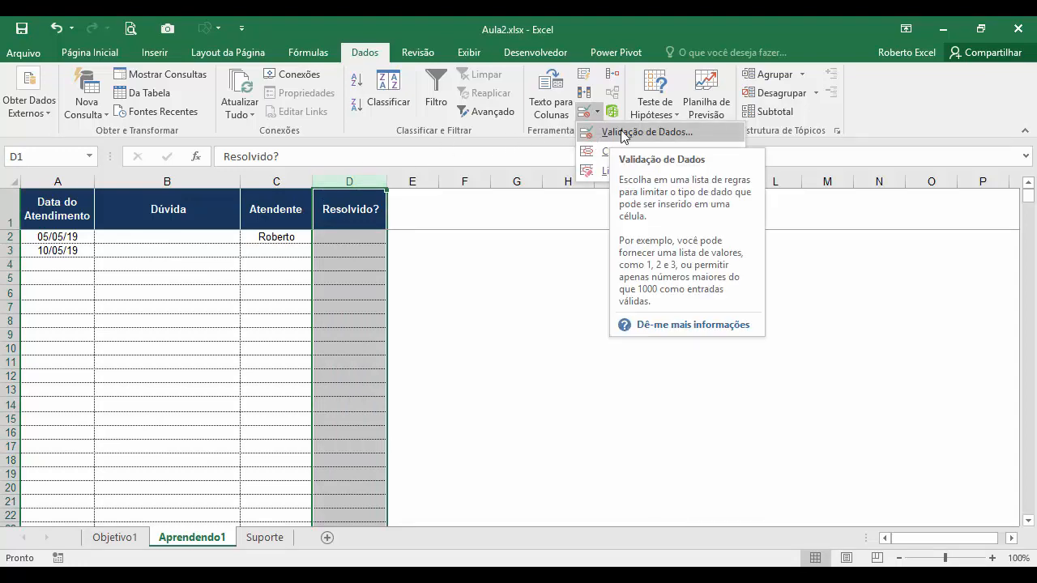
click(624, 132)
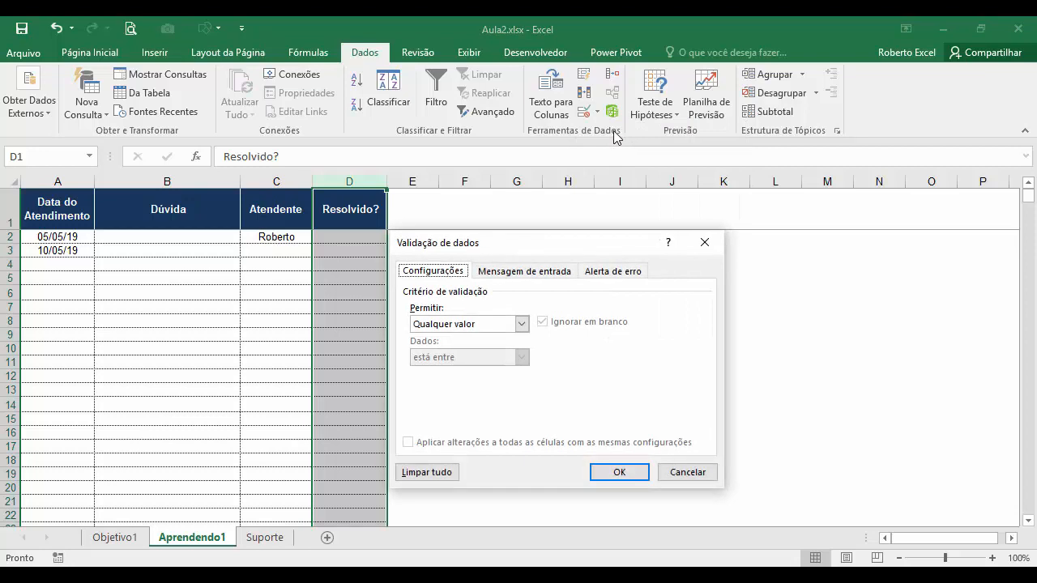
click(521, 324)
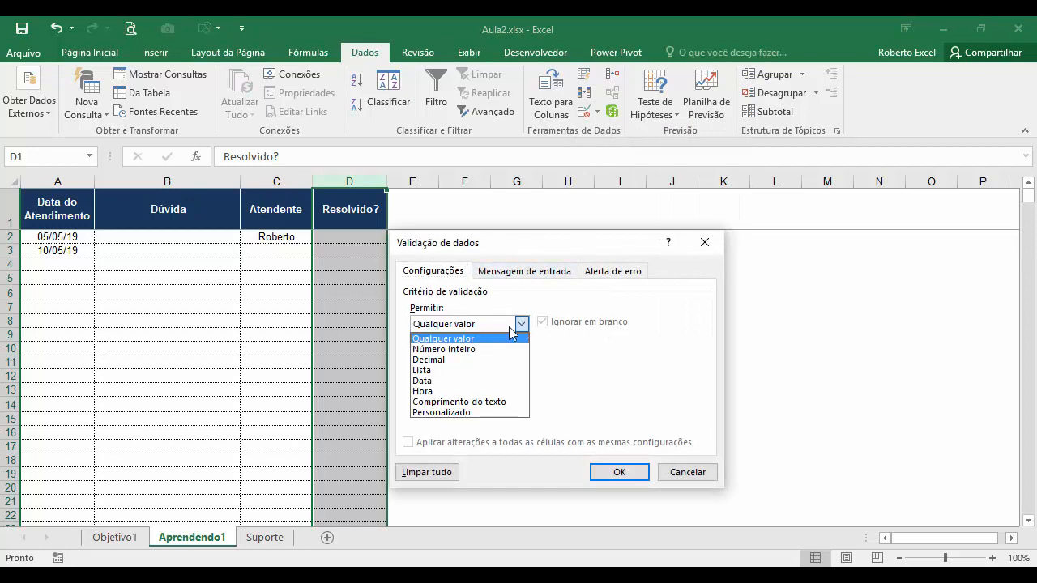
click(435, 371)
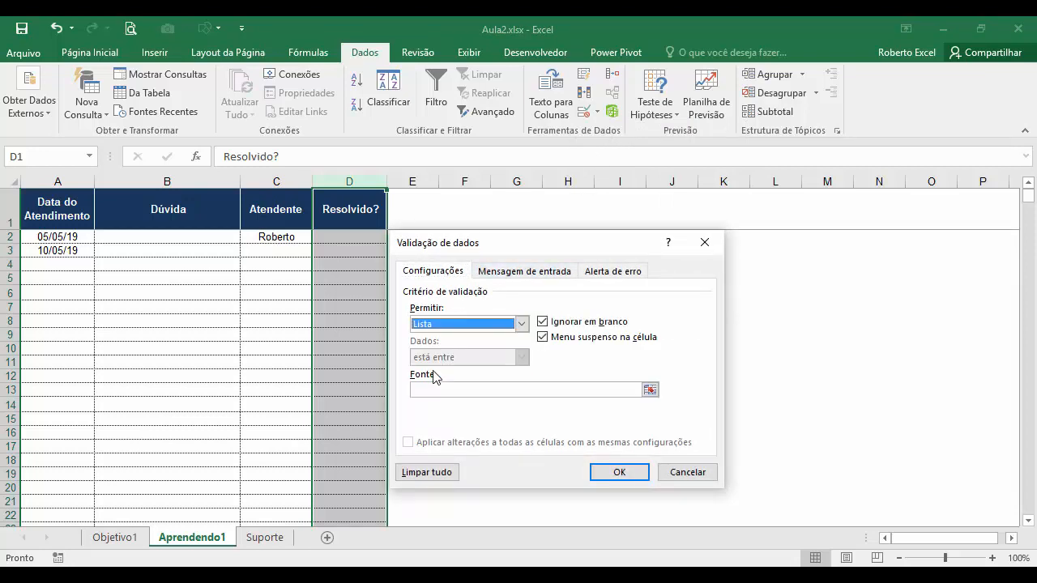
click(425, 390)
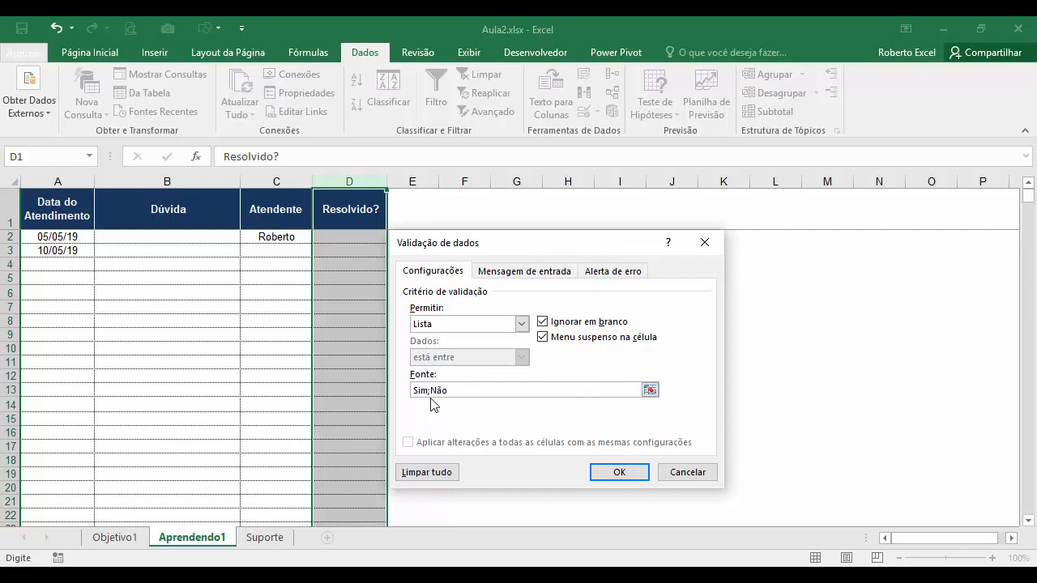
click(619, 473)
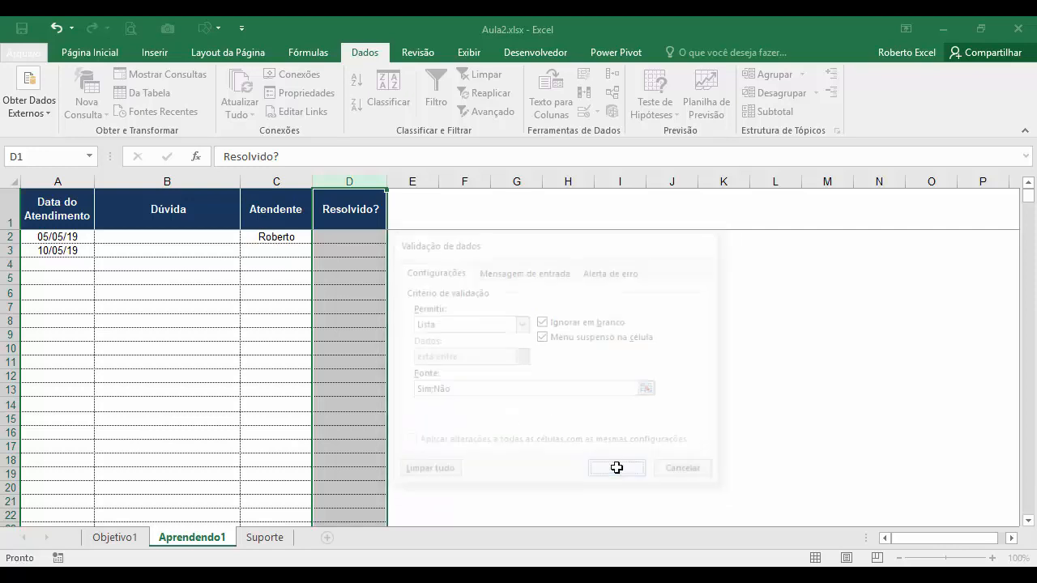
- Choose Sim from the validation list in cell D2
click(354, 237)
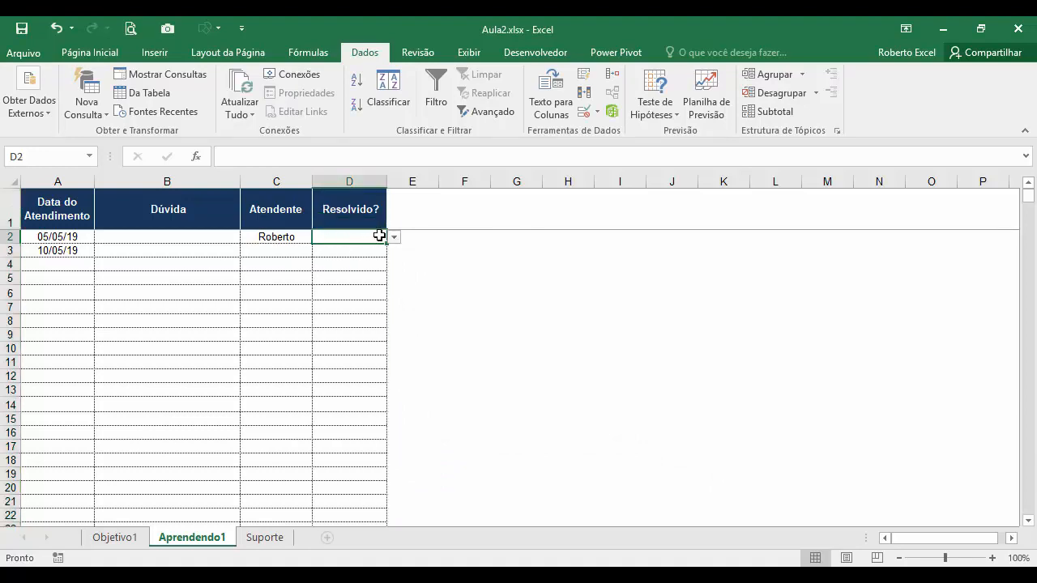
click(393, 239)
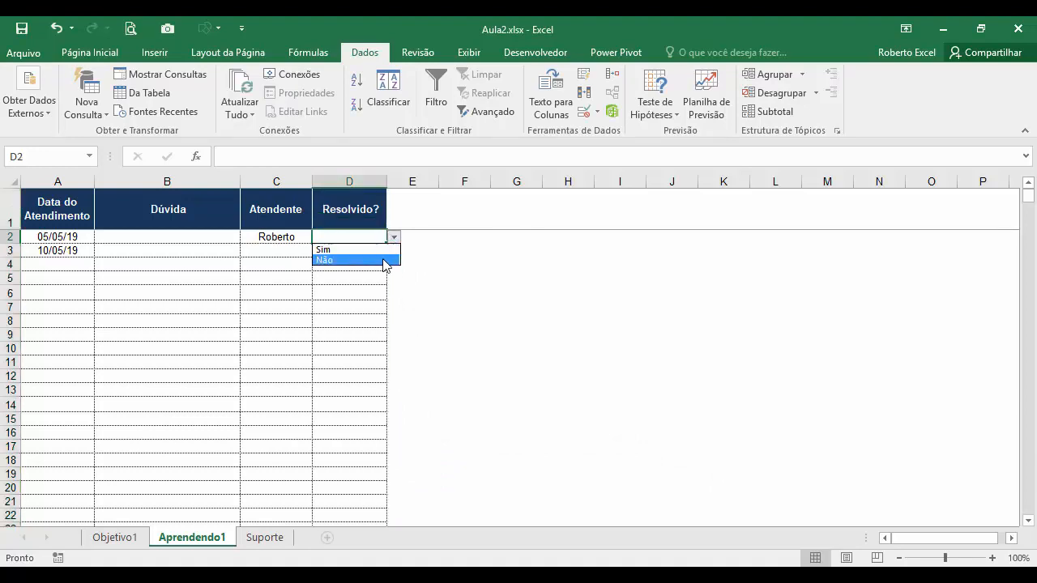
click(385, 249)
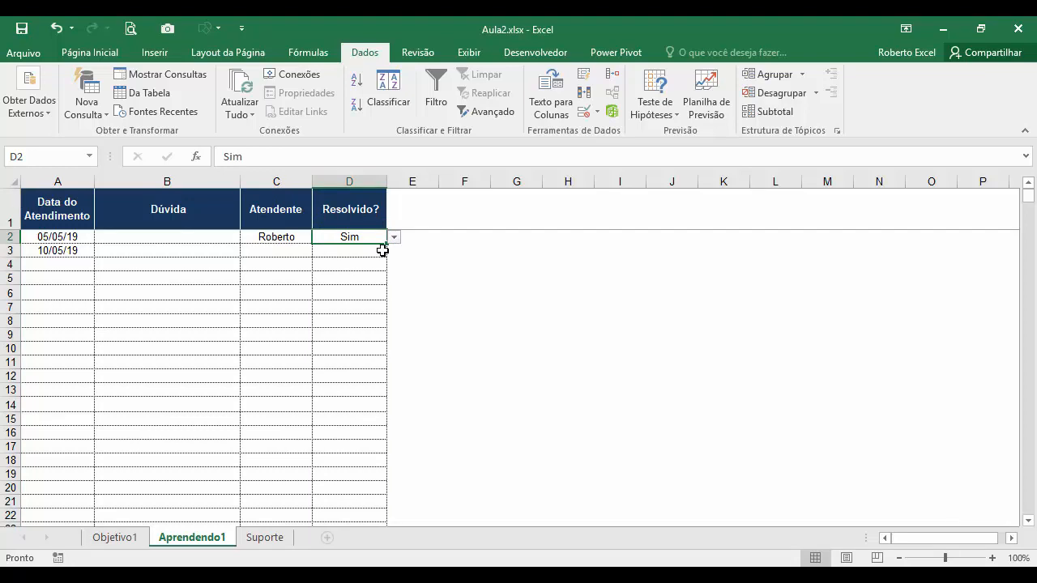
click(288, 183)
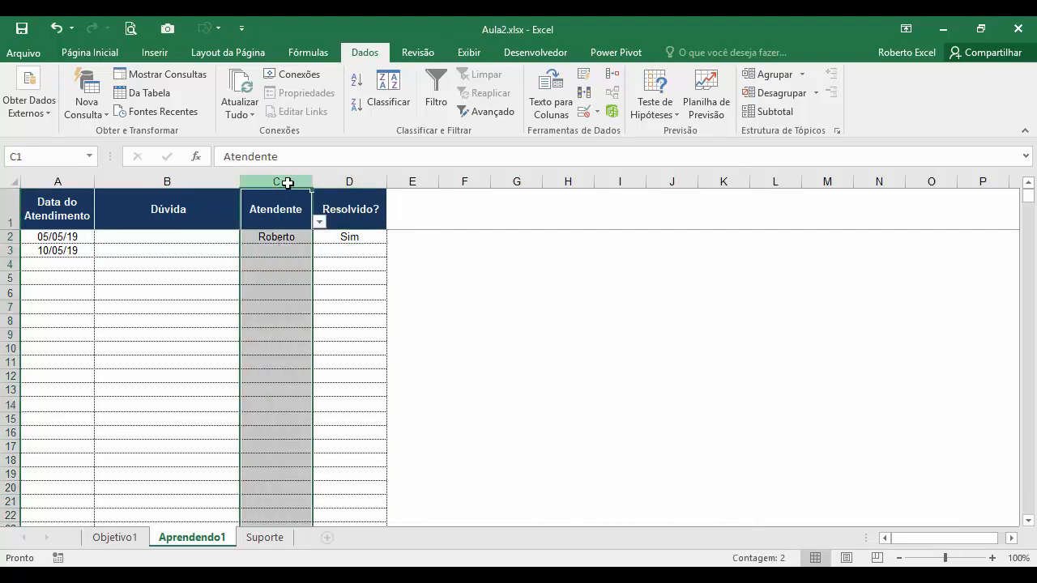
click(597, 113)
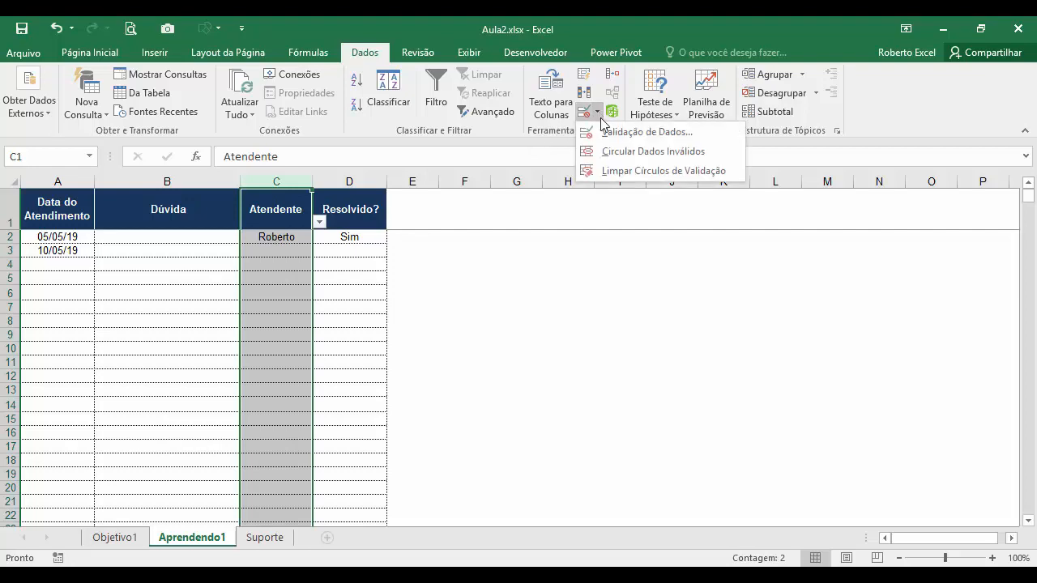
click(278, 237)
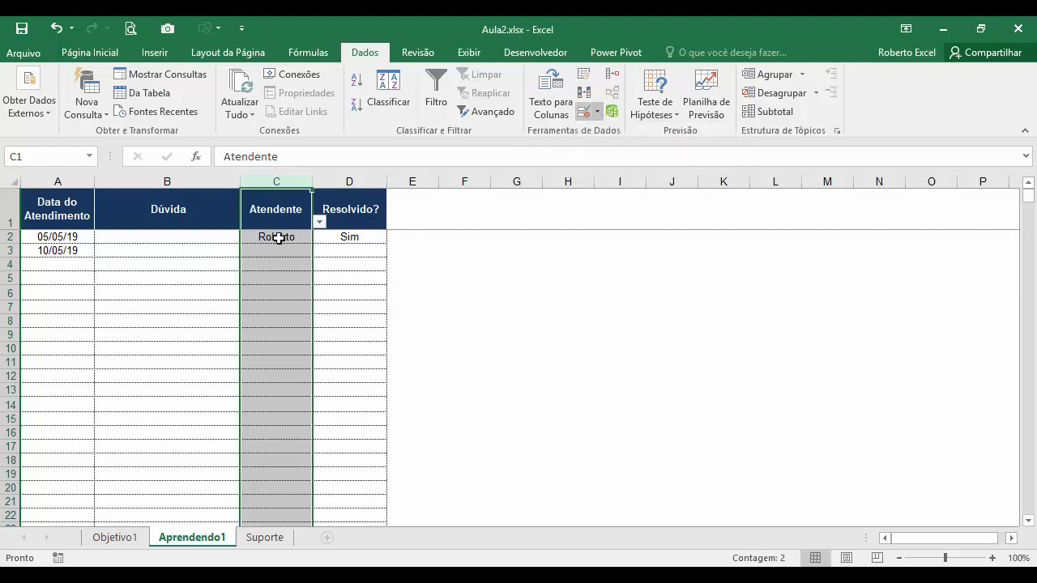
- Check the Atendente column's cells from C2 down and its header C1 for the validation list
click(278, 237)
click(277, 252)
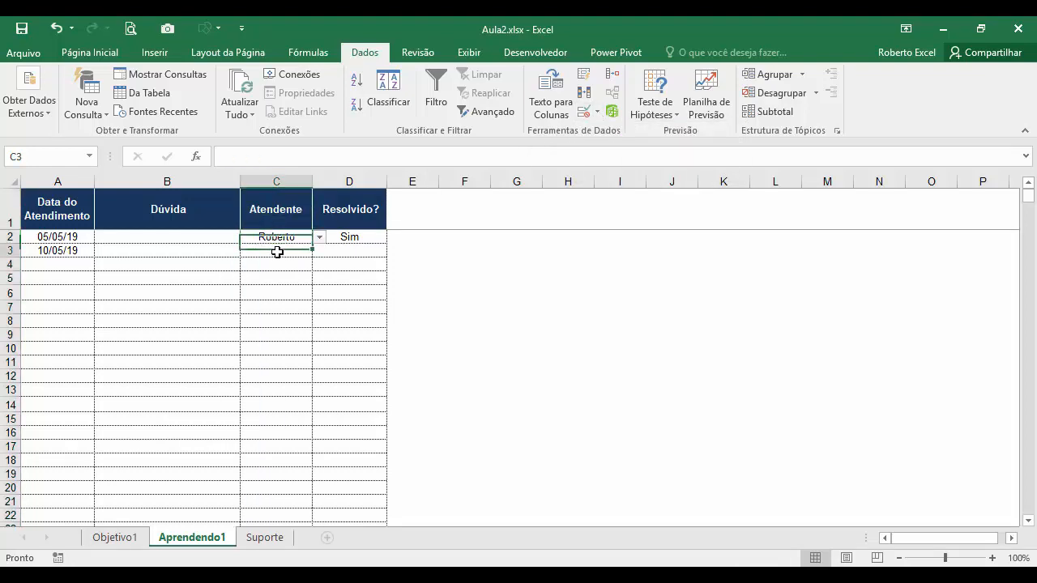
click(275, 265)
click(275, 300)
click(279, 210)
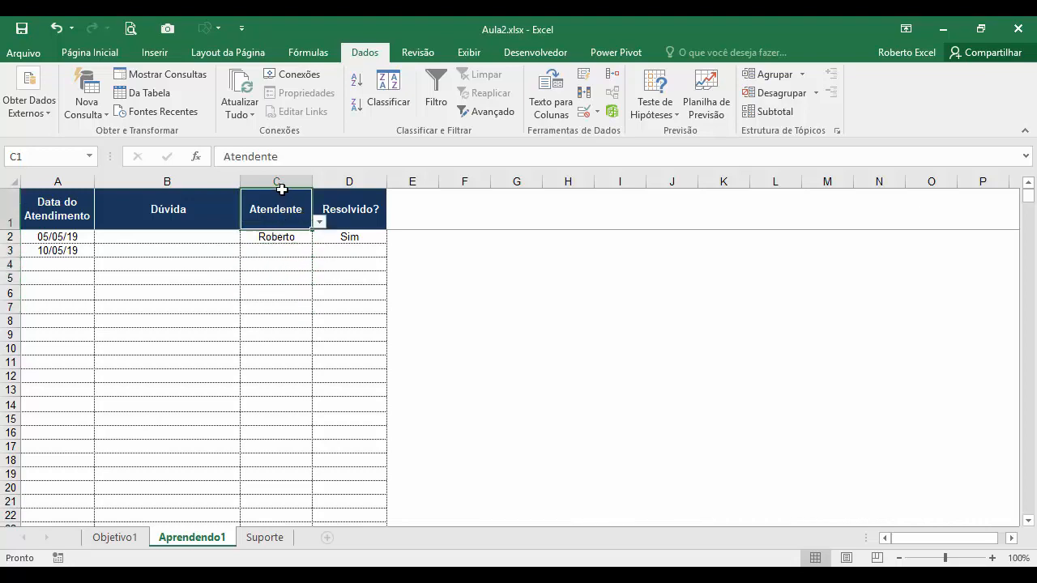
click(285, 184)
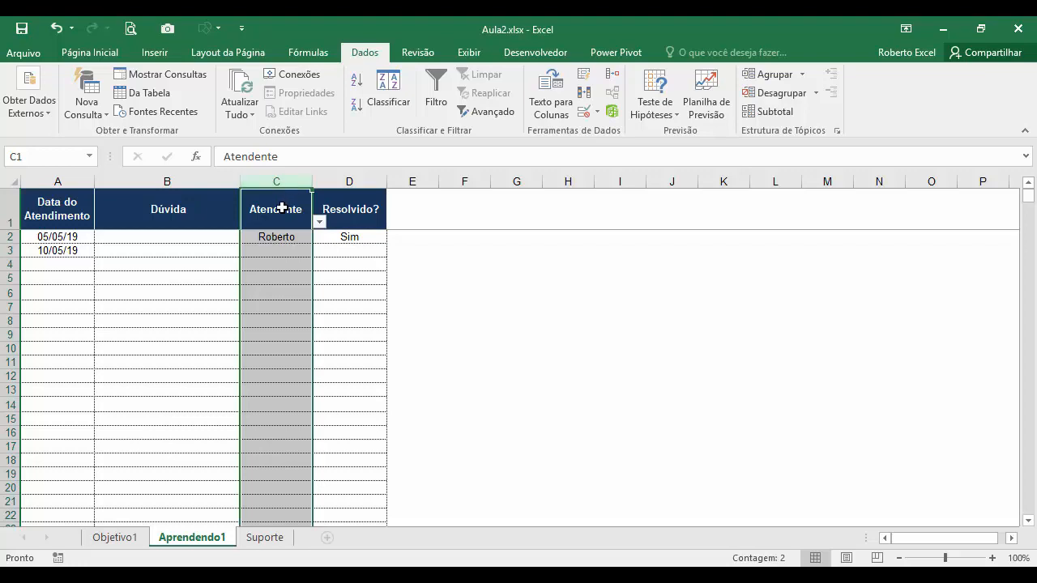
- Clear all data validation from the Atendente header cell C1 only
click(281, 208)
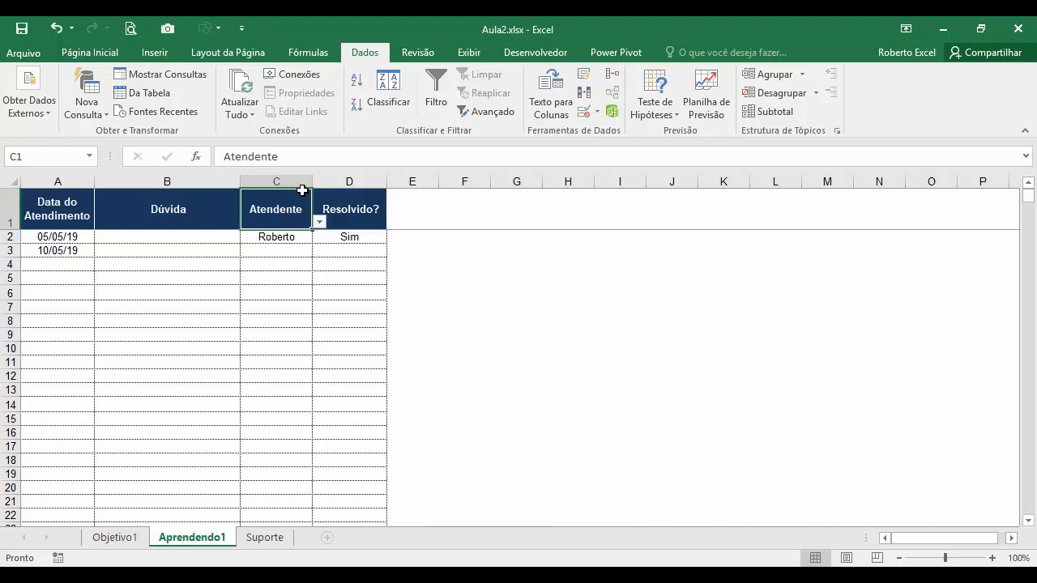
click(597, 113)
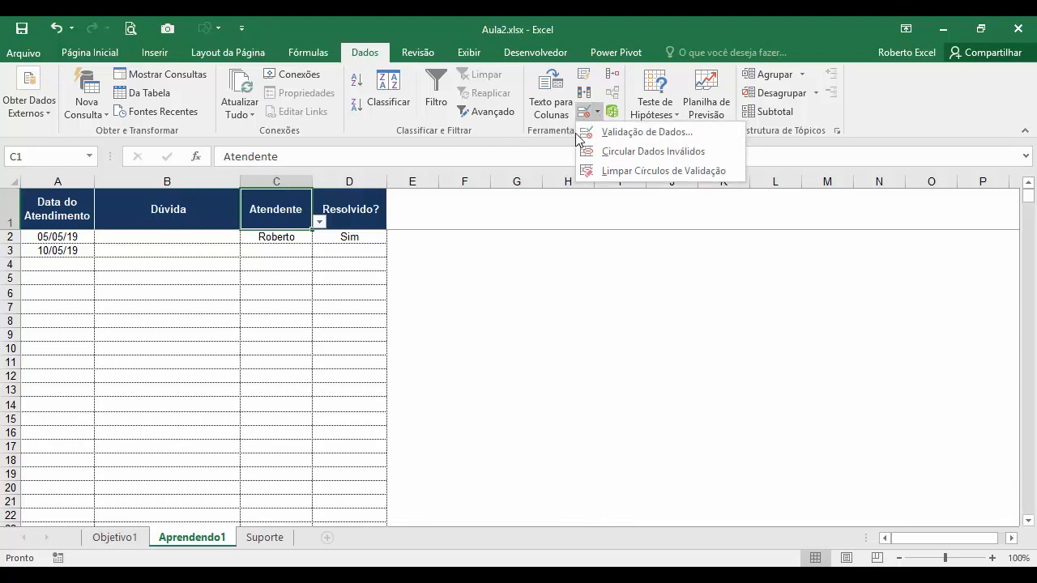
click(641, 133)
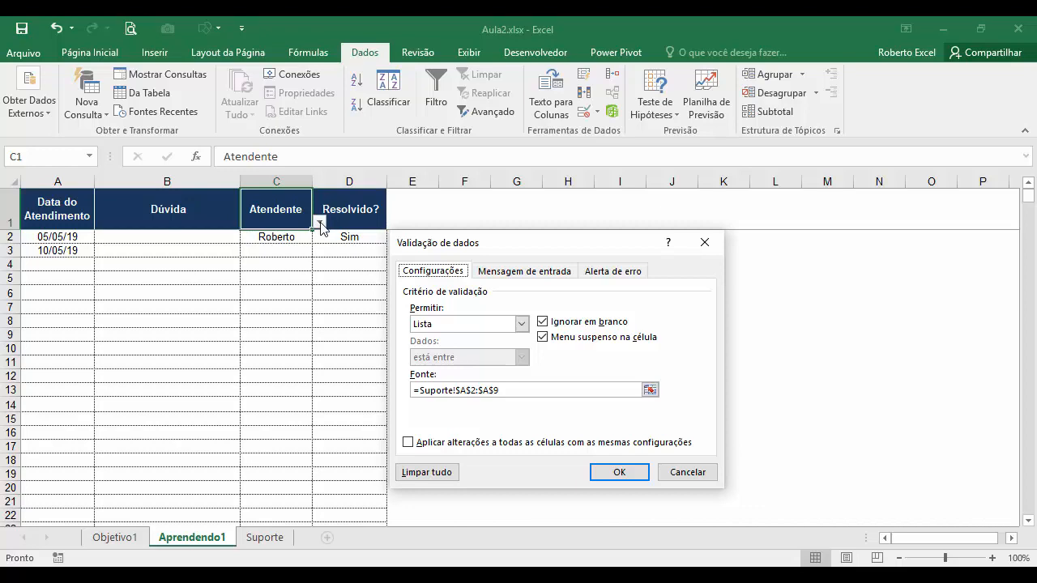
click(425, 473)
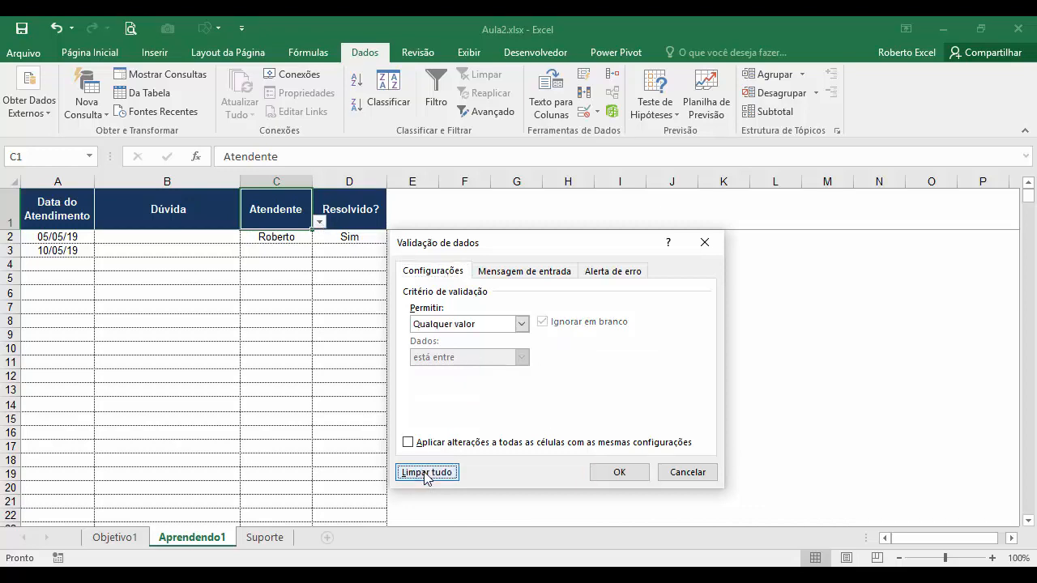
click(615, 473)
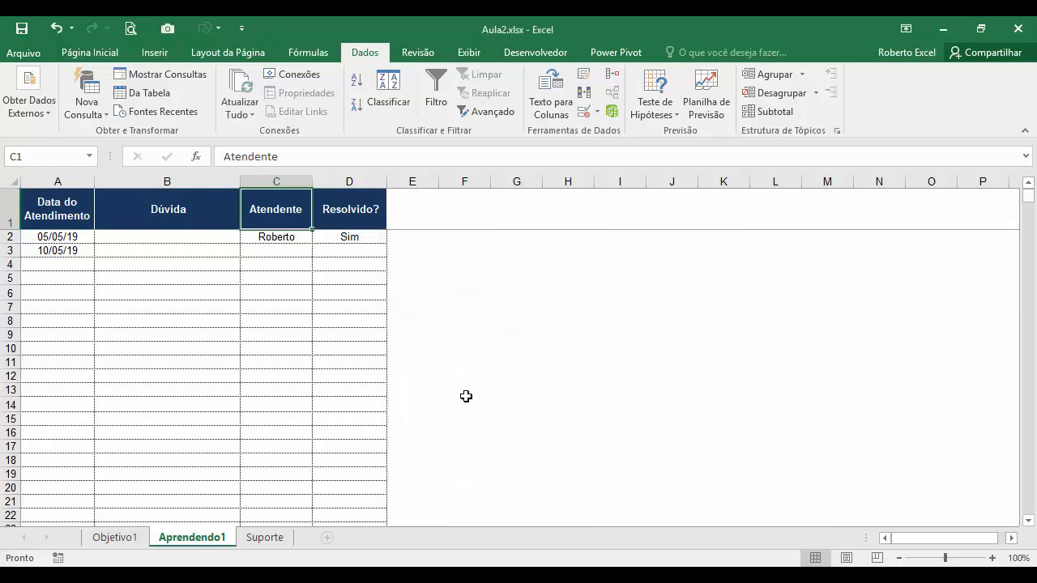
- Check cell C2 and the header cells D1 and A1 for validation lists
click(273, 237)
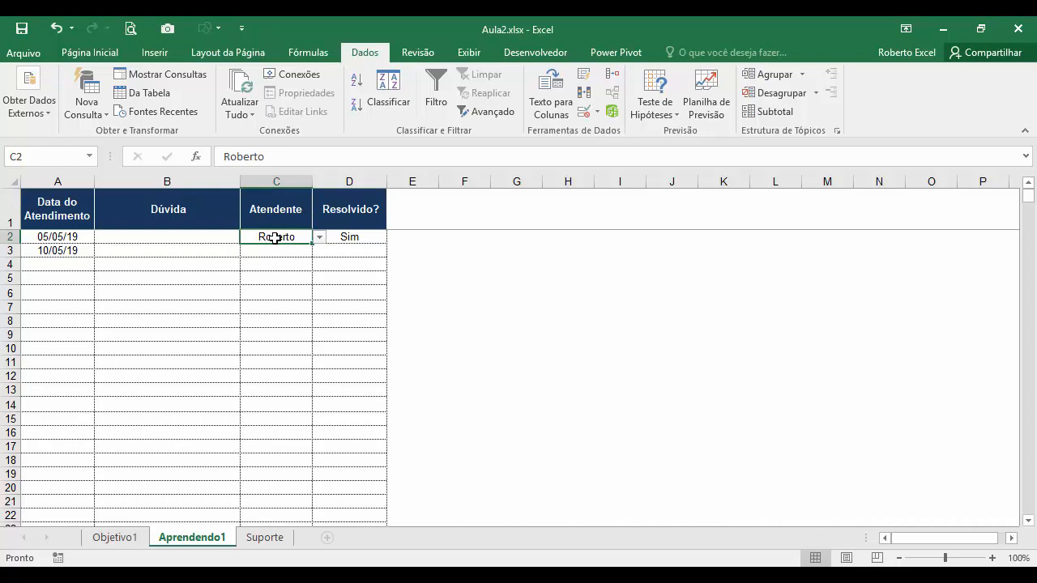
click(355, 210)
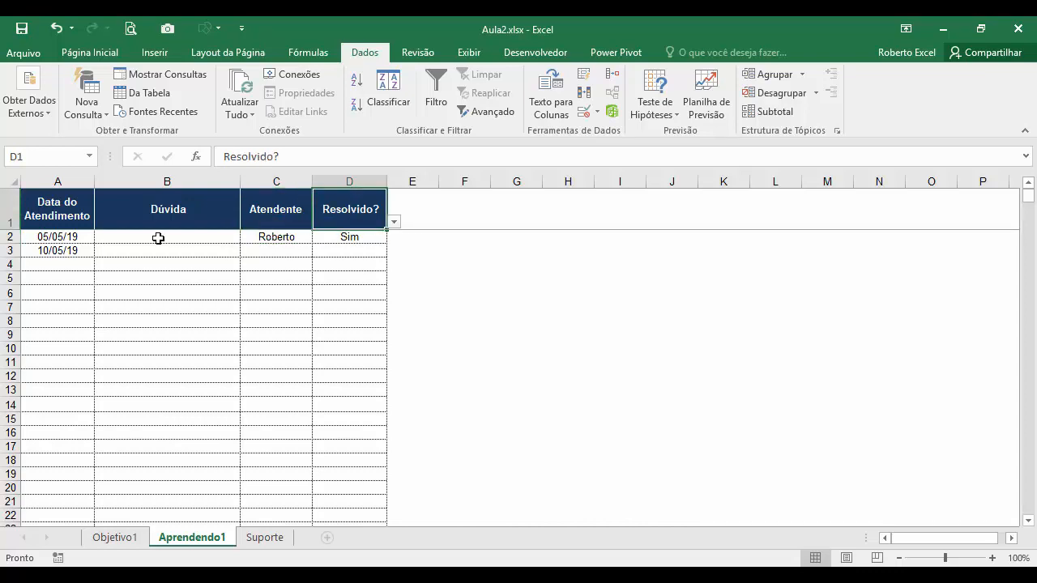
click(74, 213)
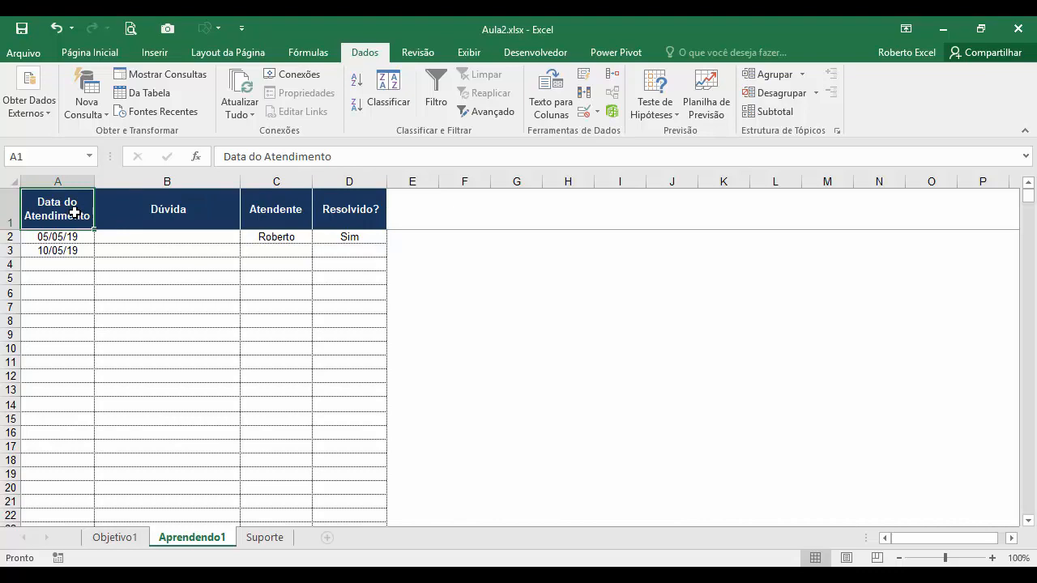